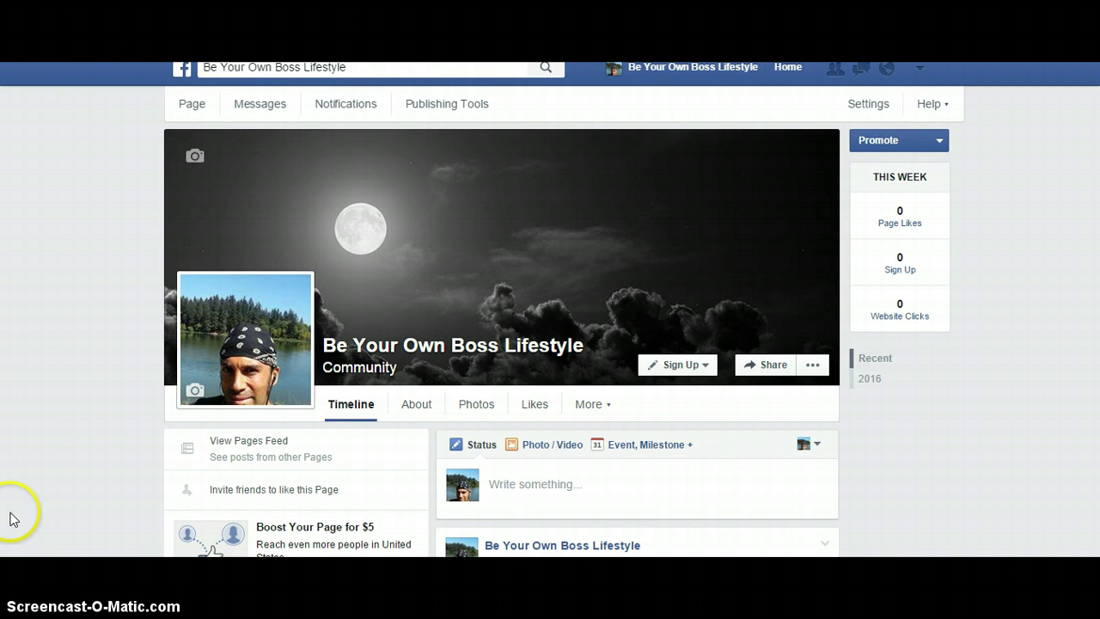
Step: Replace the search text with 'static html' and open the Tutorials - Static HTML:iframe tabs by Thunderpenny result
mouse_move(209, 328)
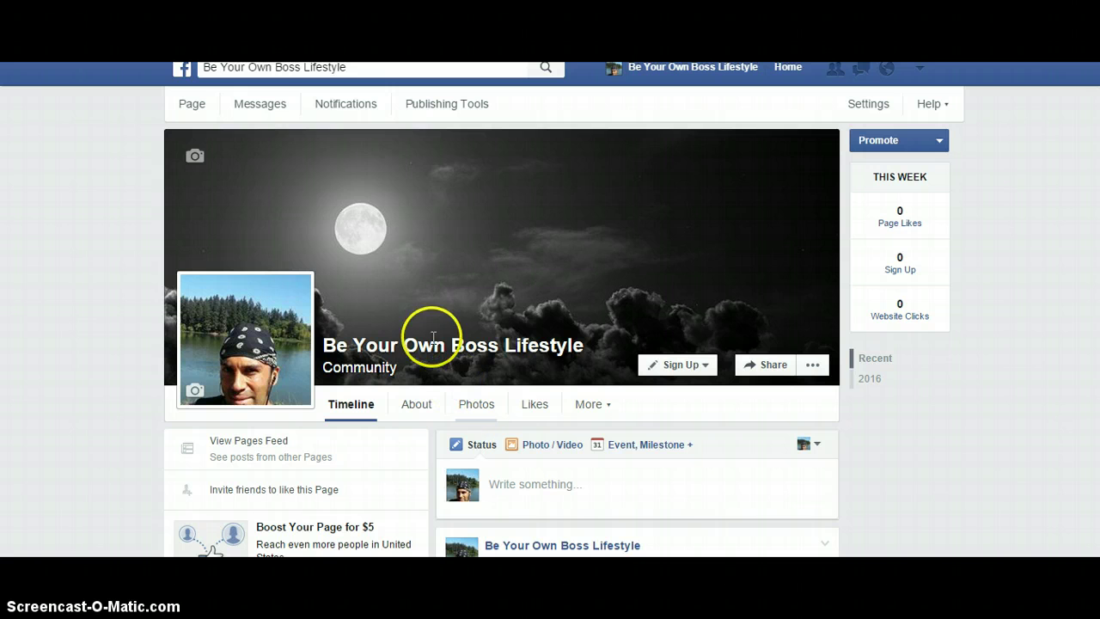
click(346, 69)
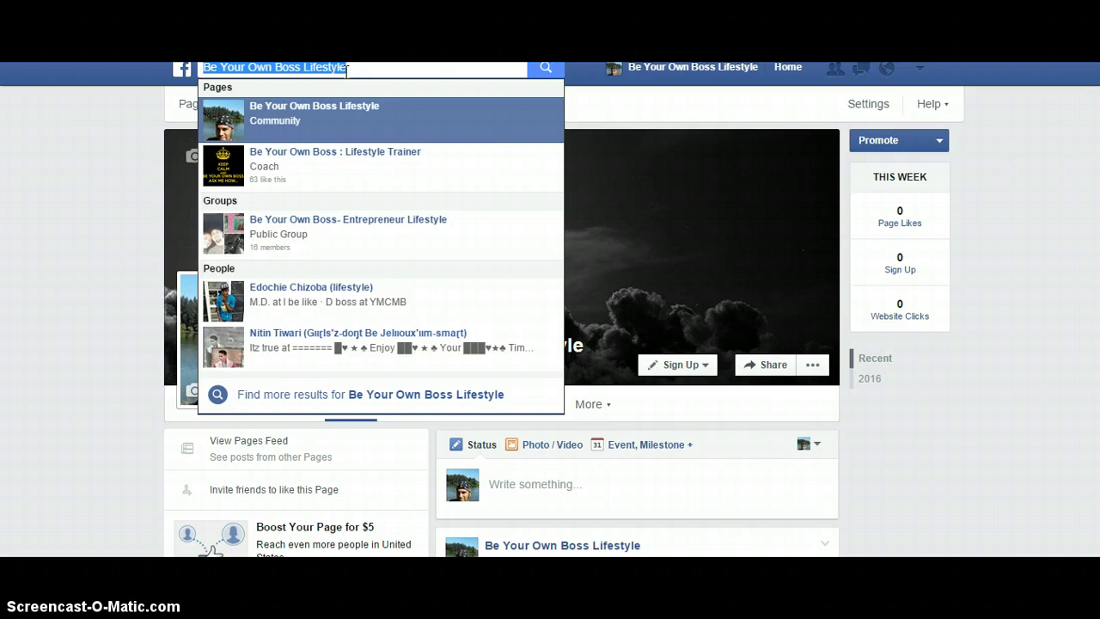
key(BackSpace)
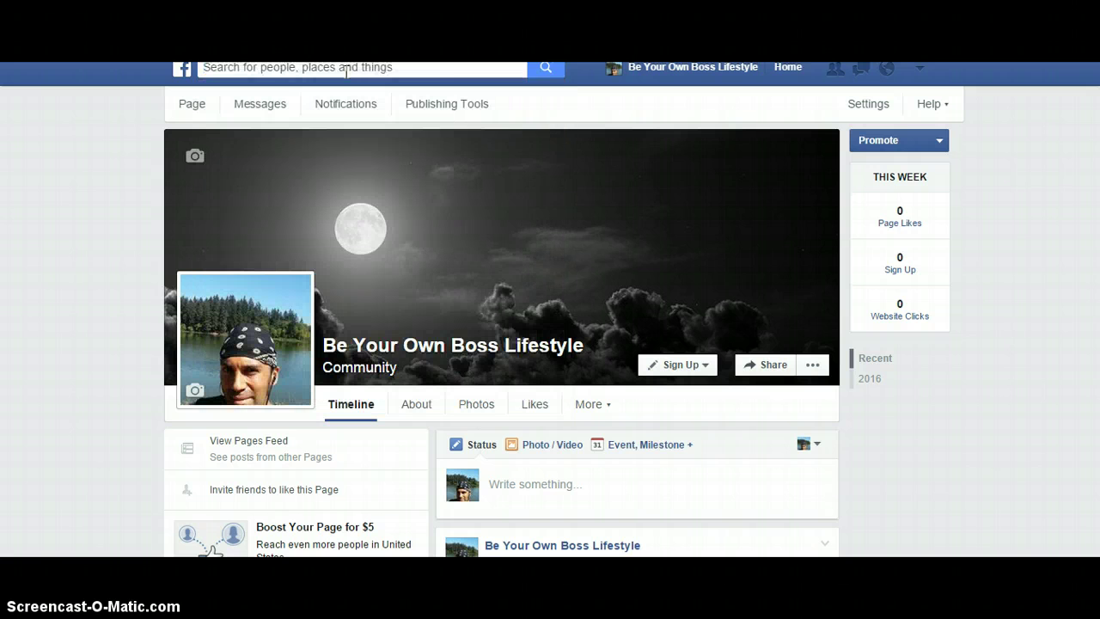
text(sta)
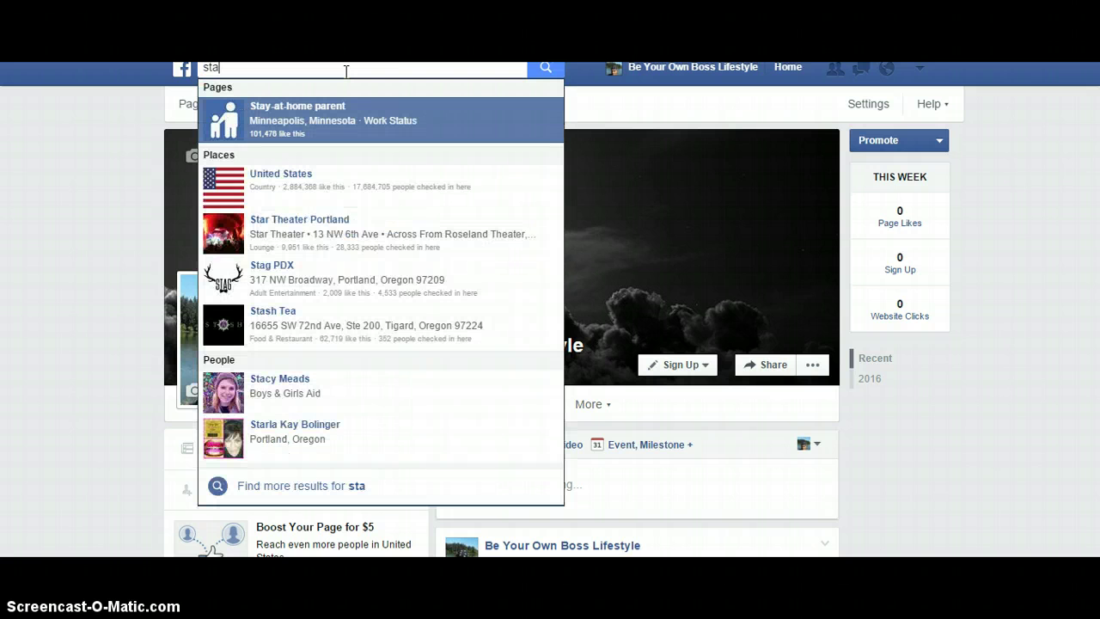
text(tic )
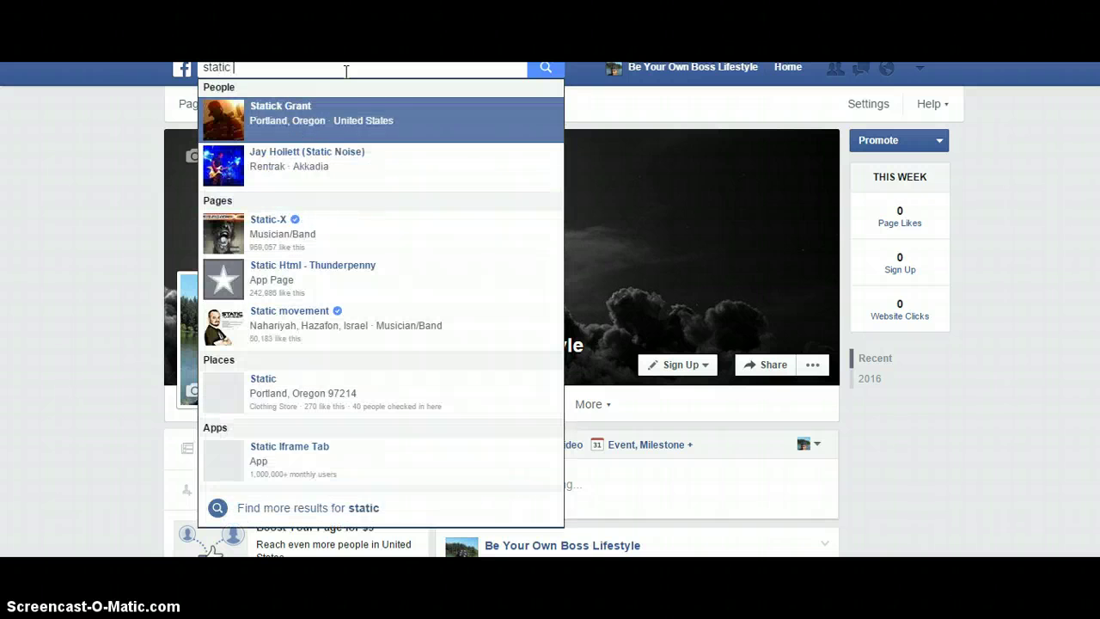
text(html)
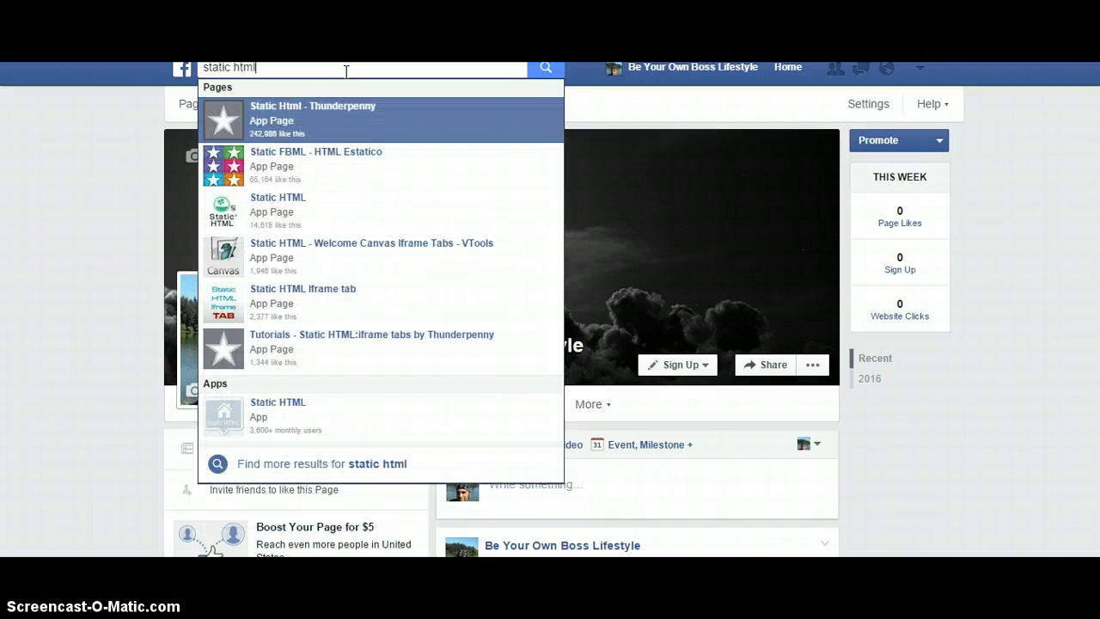
click(316, 363)
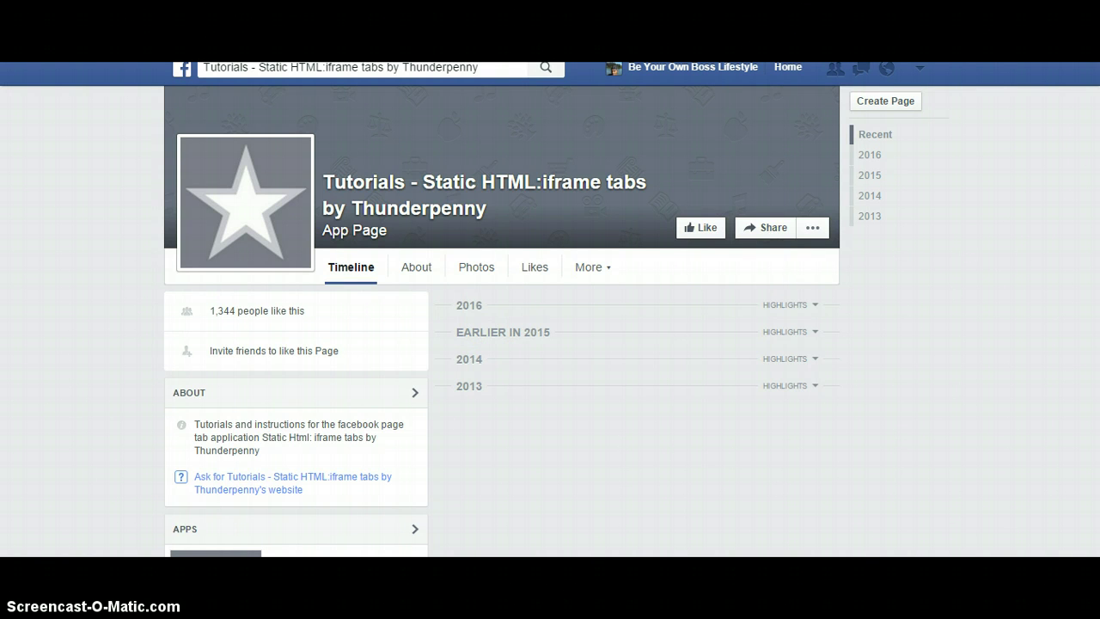
scroll(550, 318, down, 5)
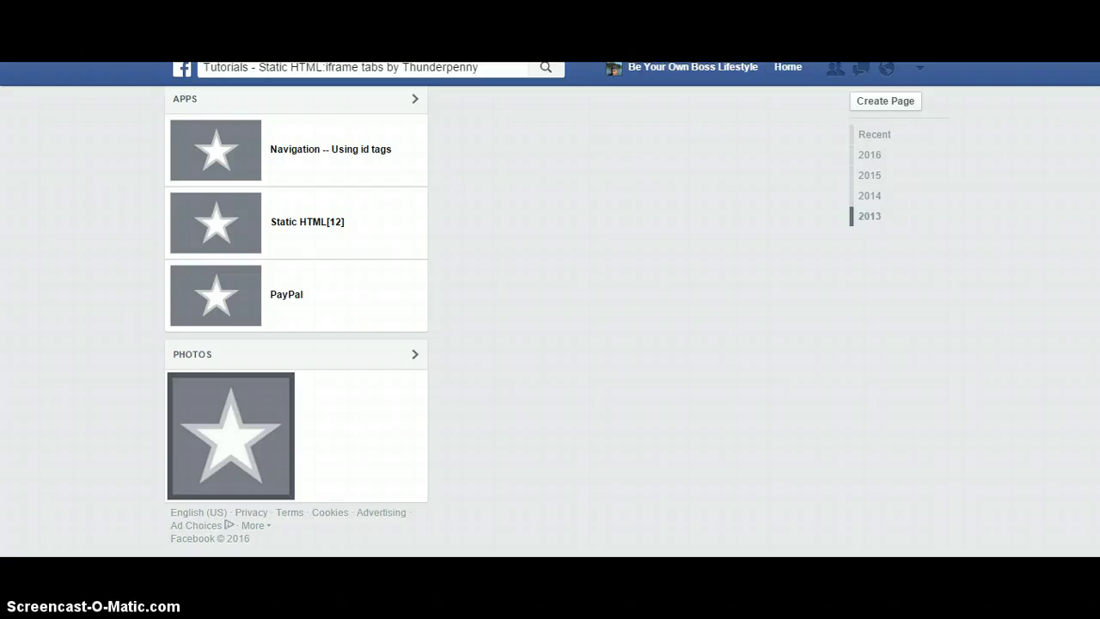
scroll(1092, 226, up, 5)
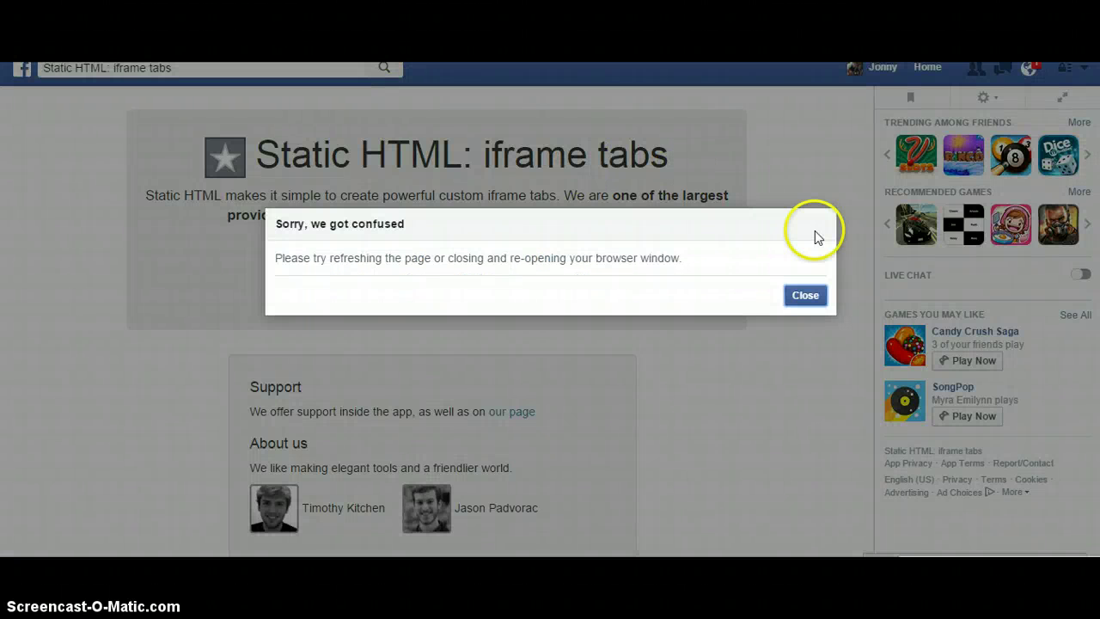
click(808, 298)
click(486, 280)
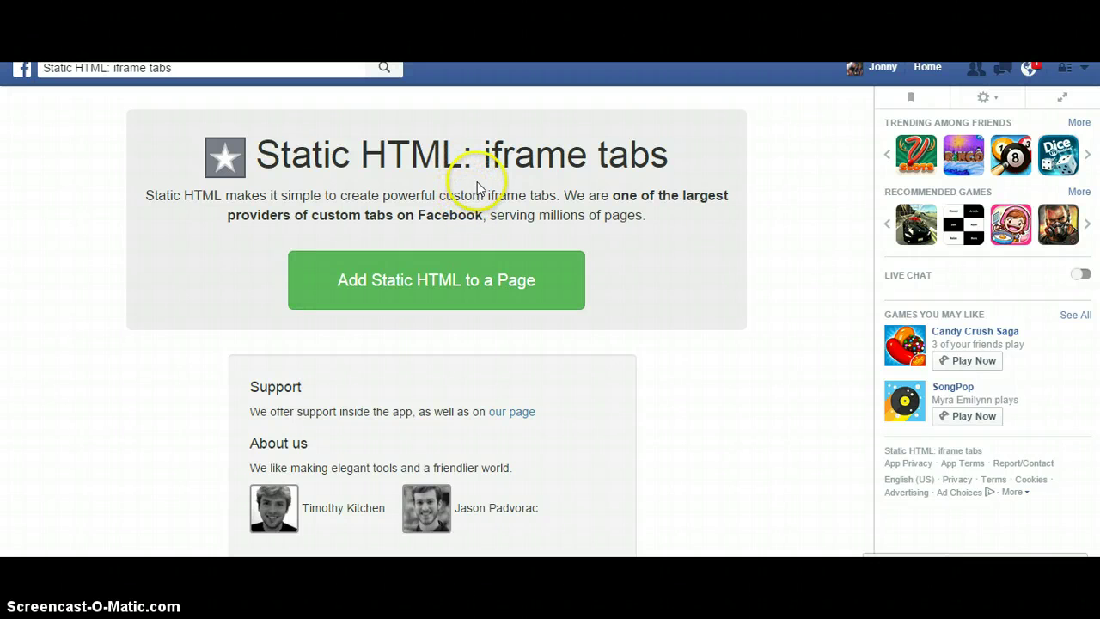
click(476, 271)
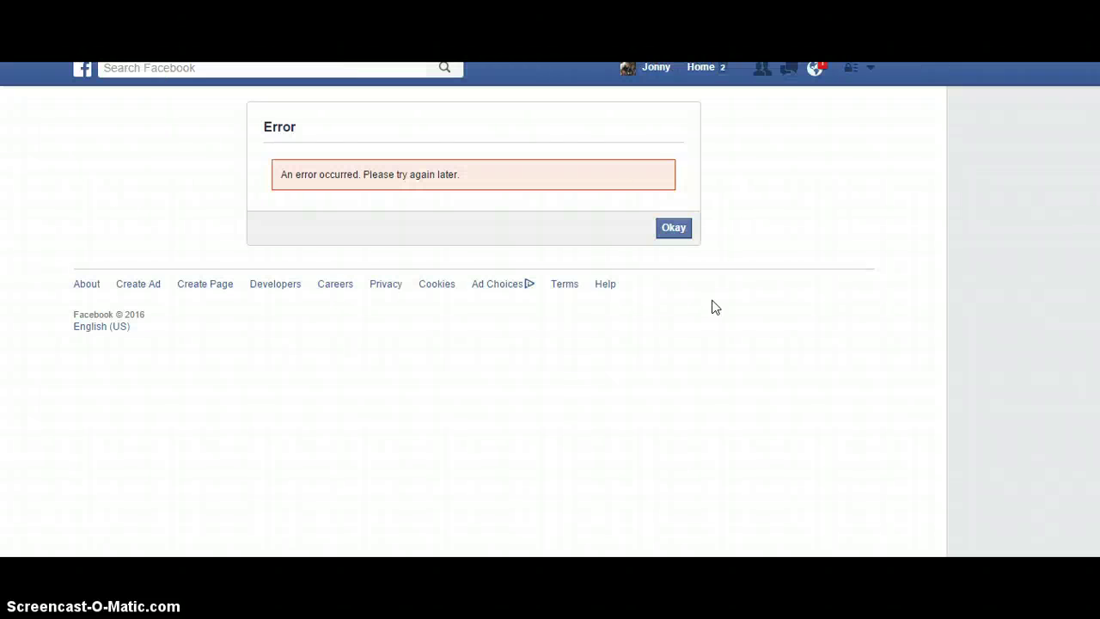
click(674, 227)
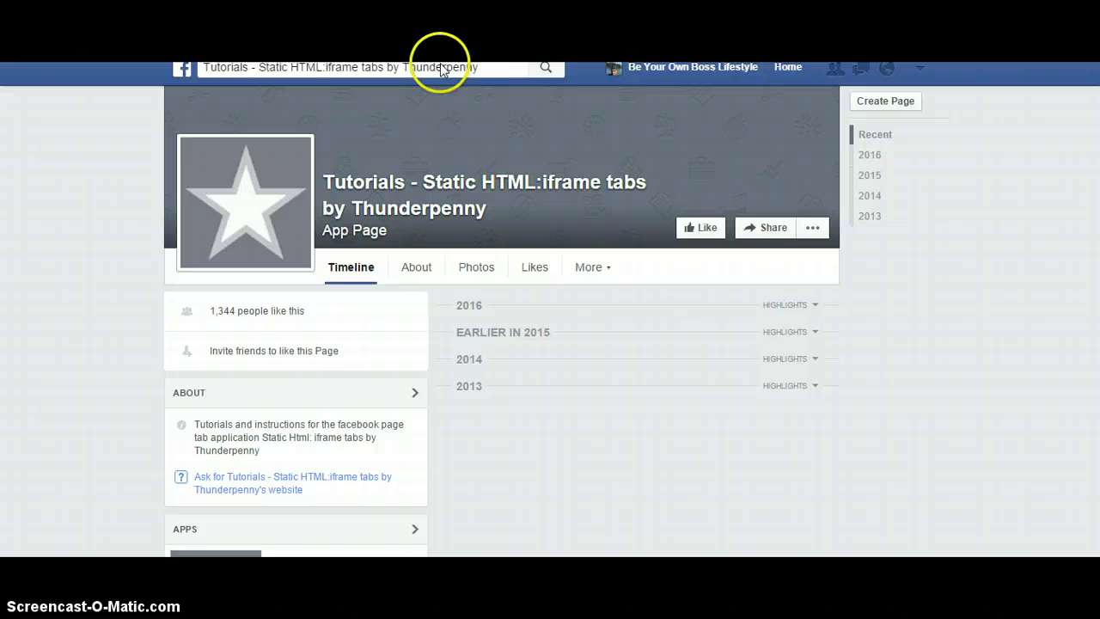
Step: Start a new search for 'html static', then clear that query
click(651, 71)
click(293, 68)
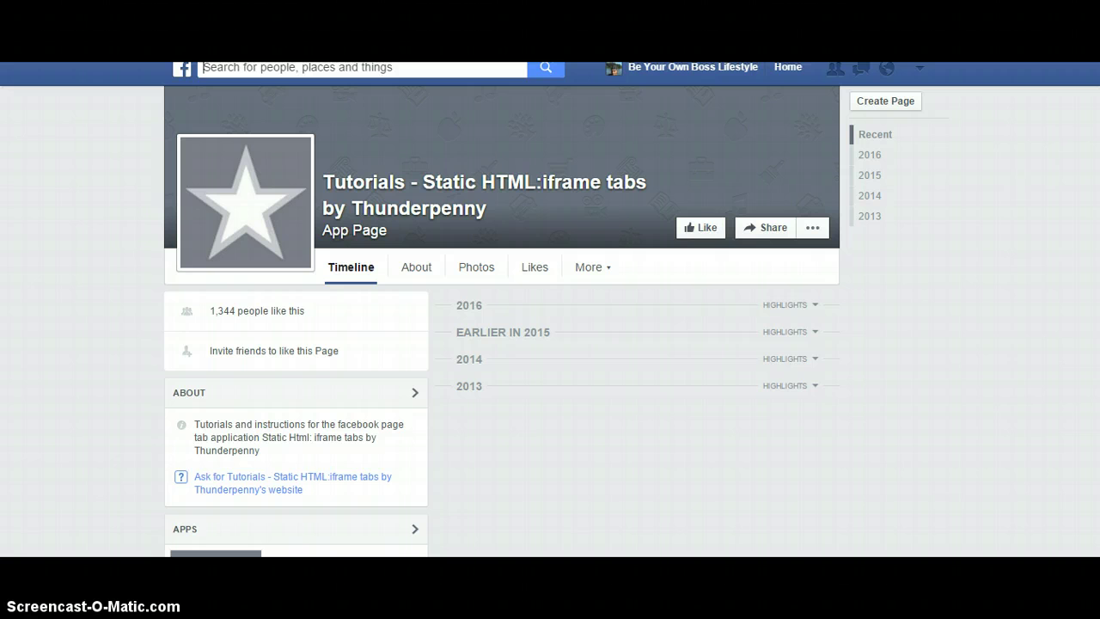
click(236, 66)
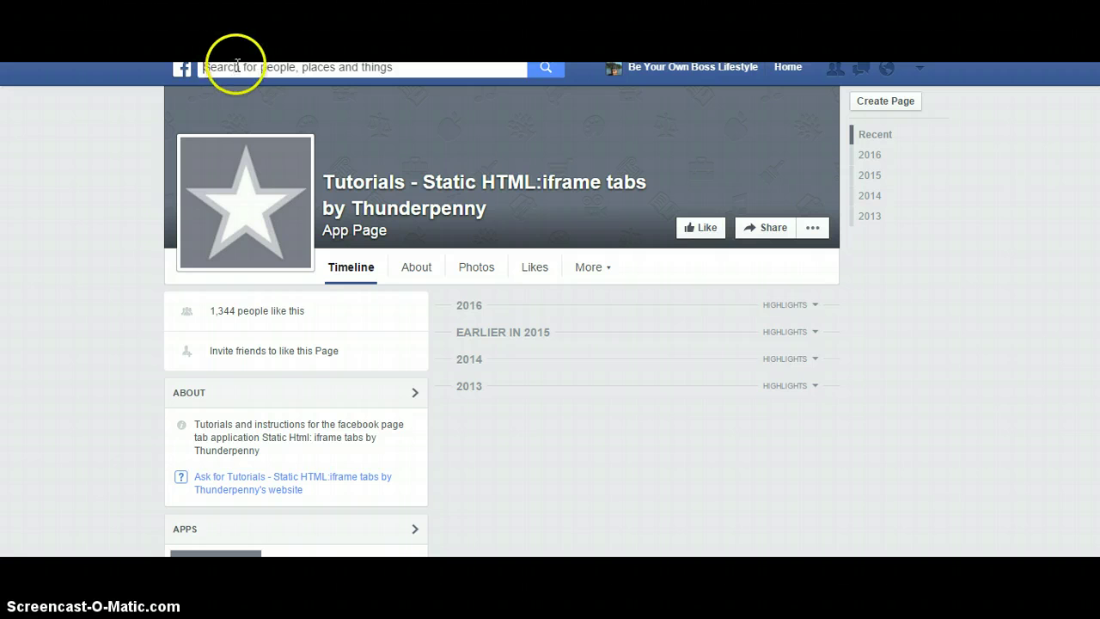
text(html static)
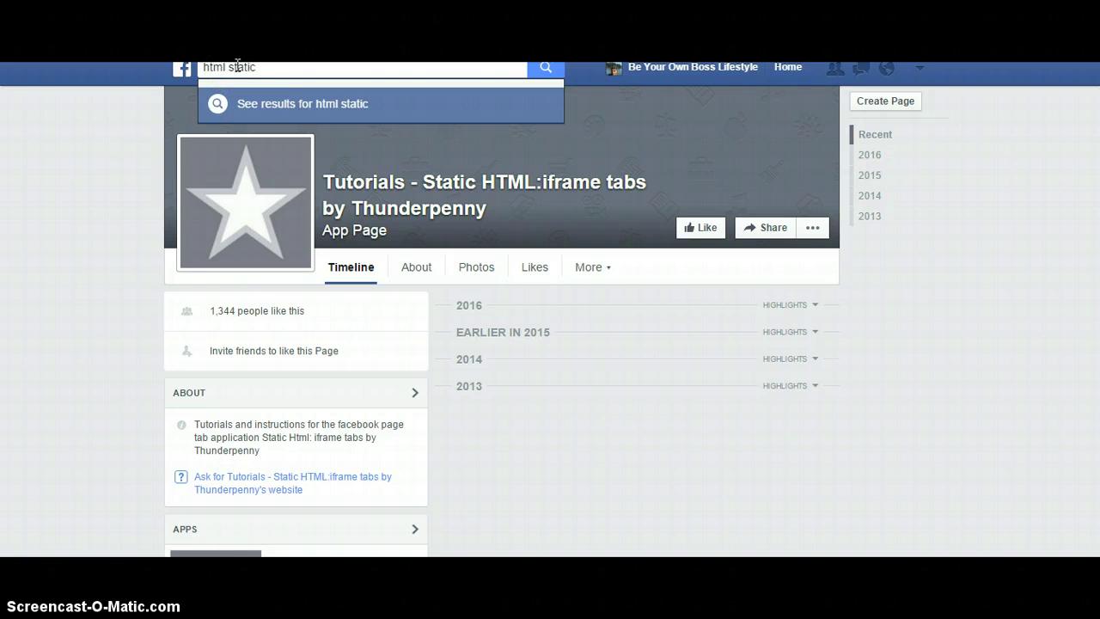
key(Escape)
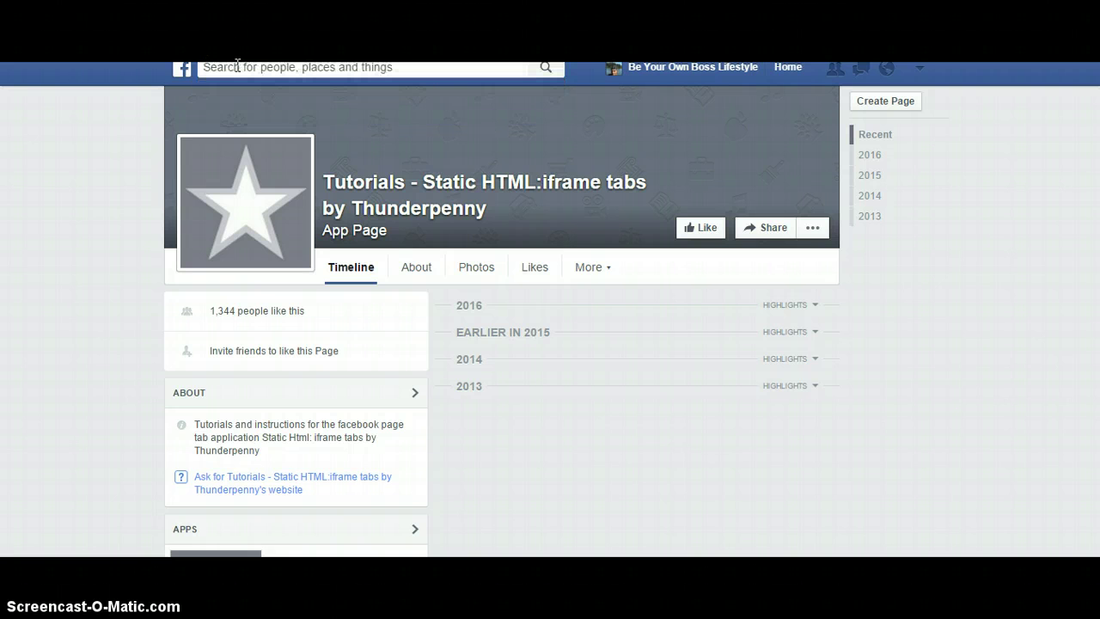
Step: Search 'static', dismiss the 'Sorry, we got confused' error, and pick the Static Html - Thunderpenny suggestion
click(239, 68)
text(static)
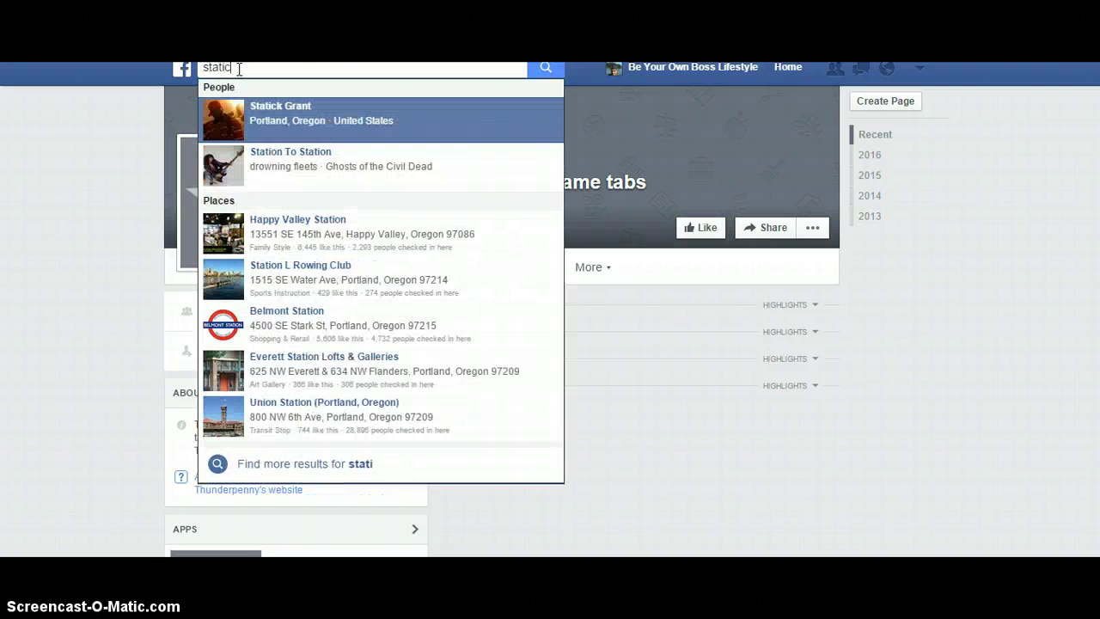
key(Return)
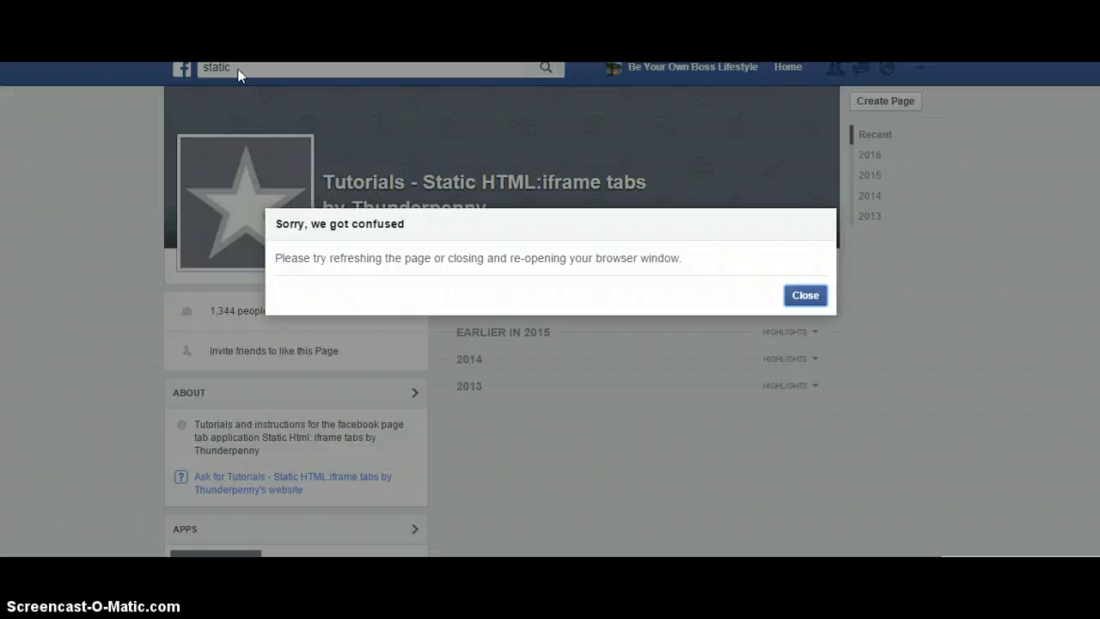
click(910, 257)
click(811, 305)
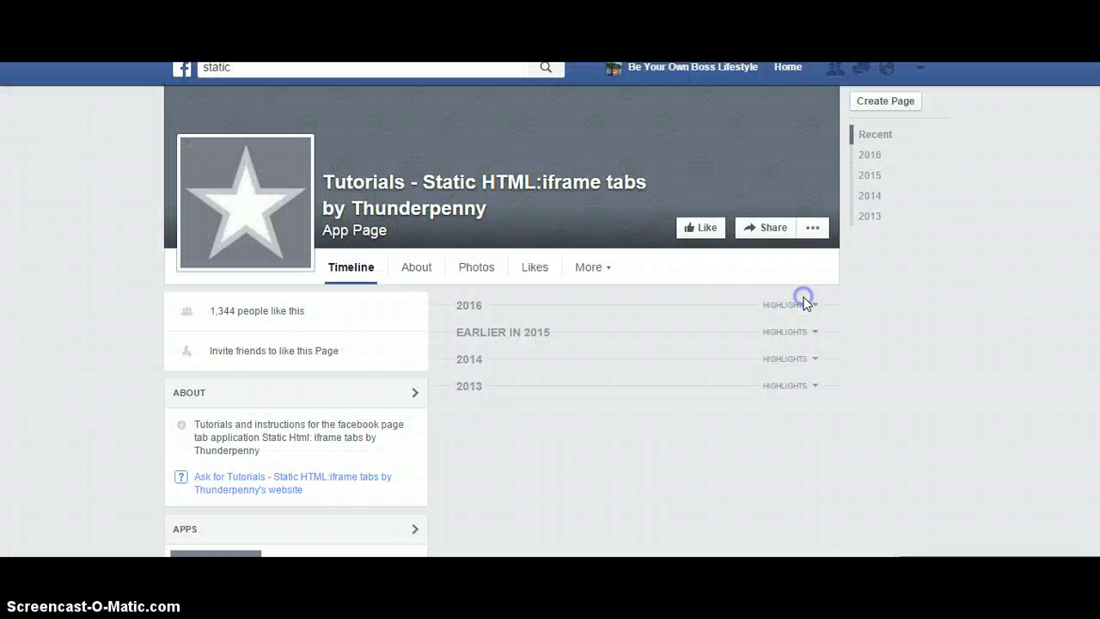
click(234, 68)
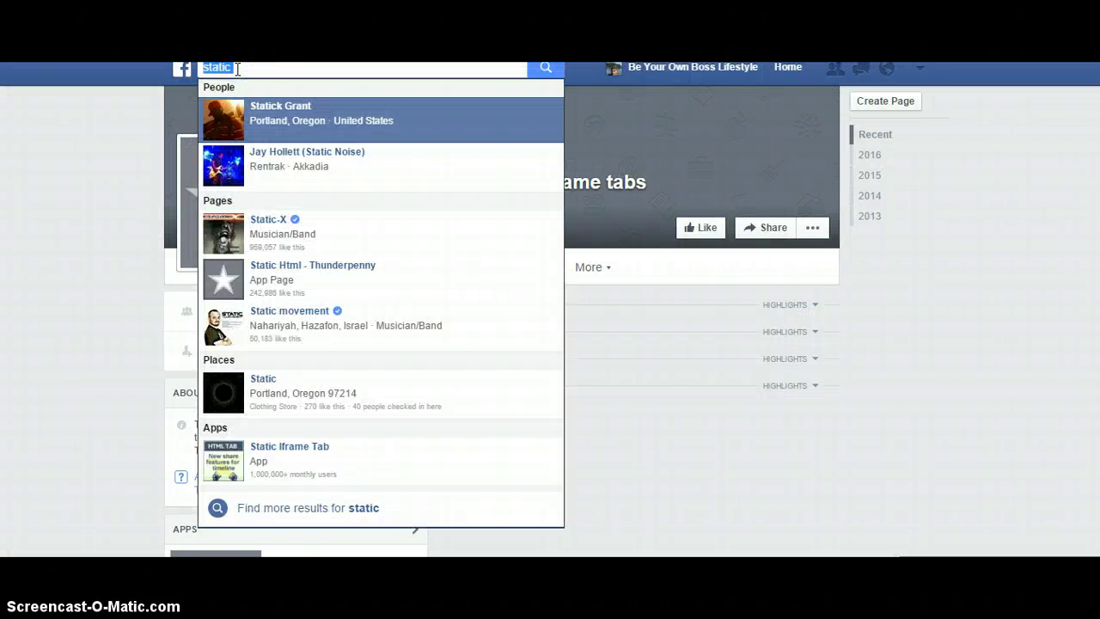
click(258, 68)
click(339, 268)
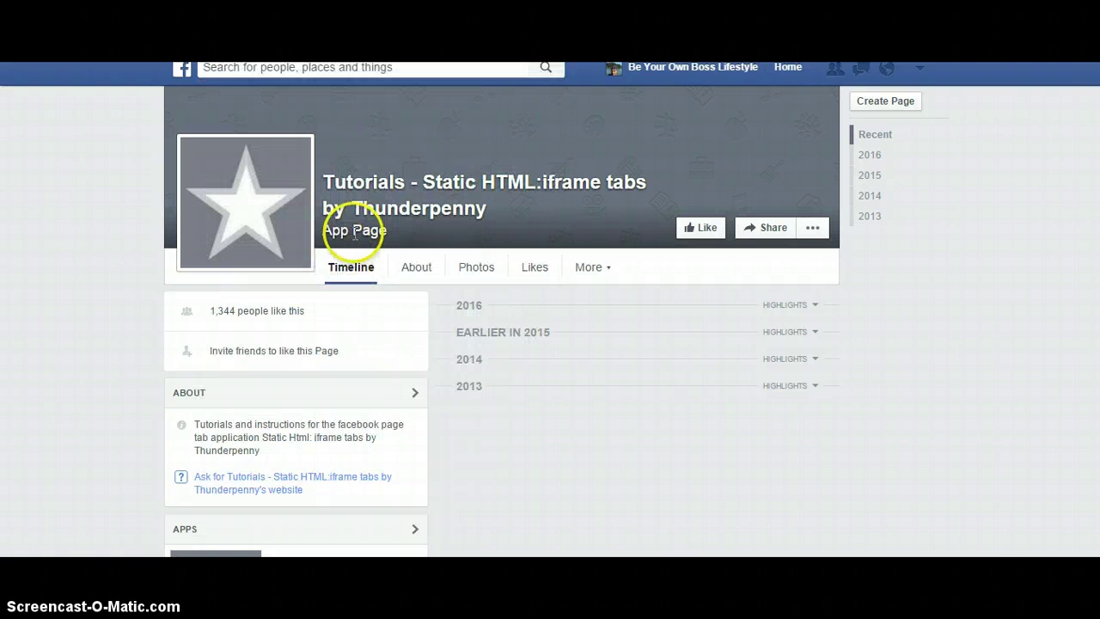
Step: Begin a fresh search, correcting a typo to enter 'static'
click(310, 69)
text(stst)
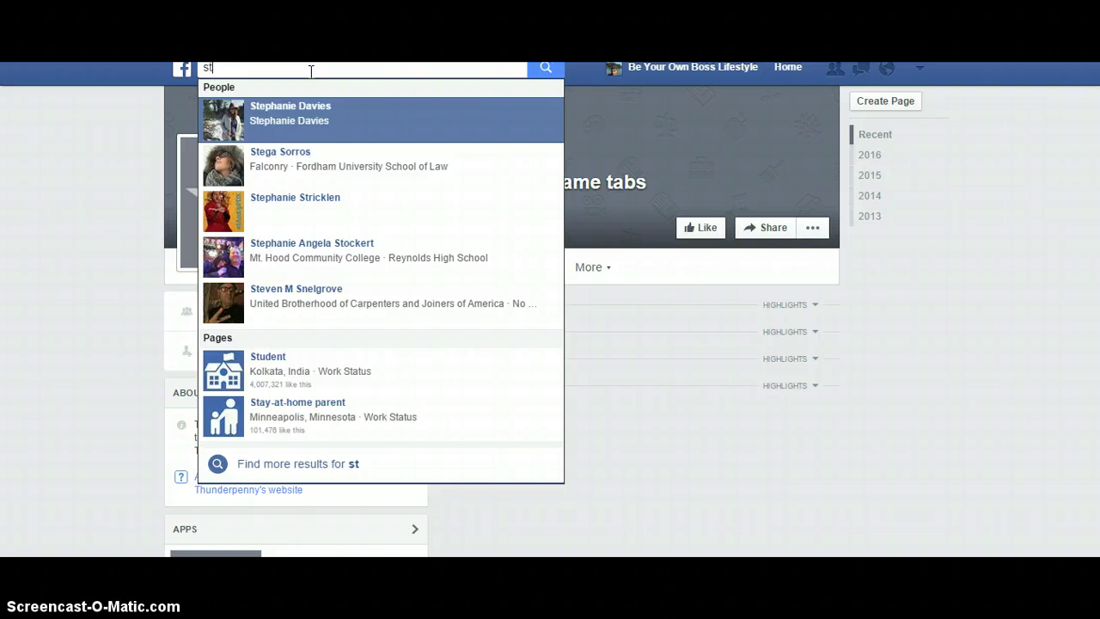
key(BackSpace)
key(BackSpace)
text(a)
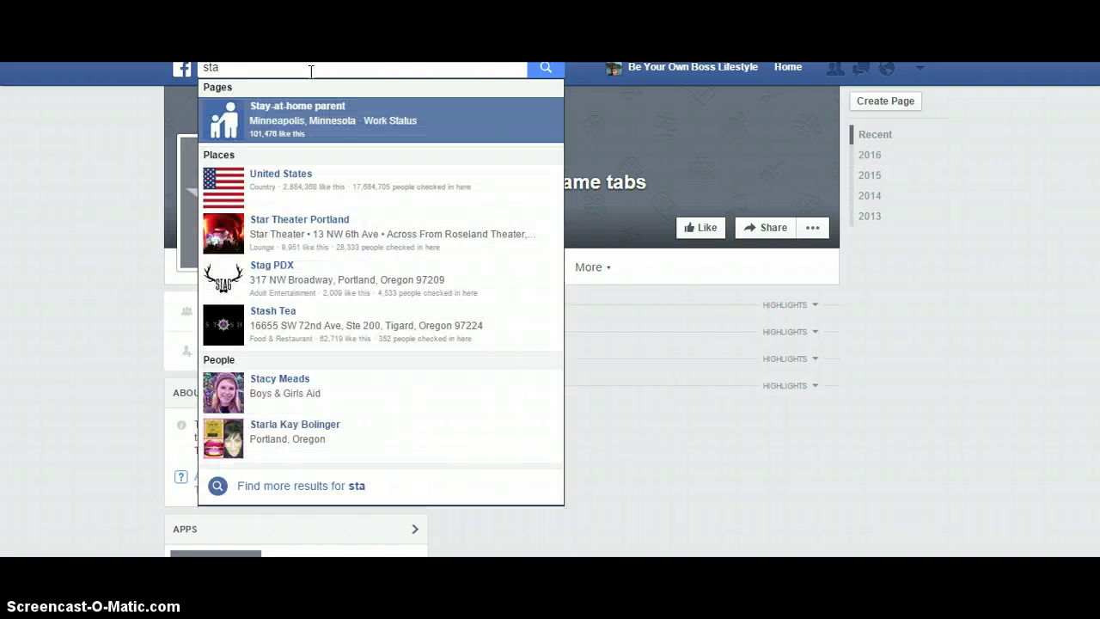
text(tic Iframe Tab)
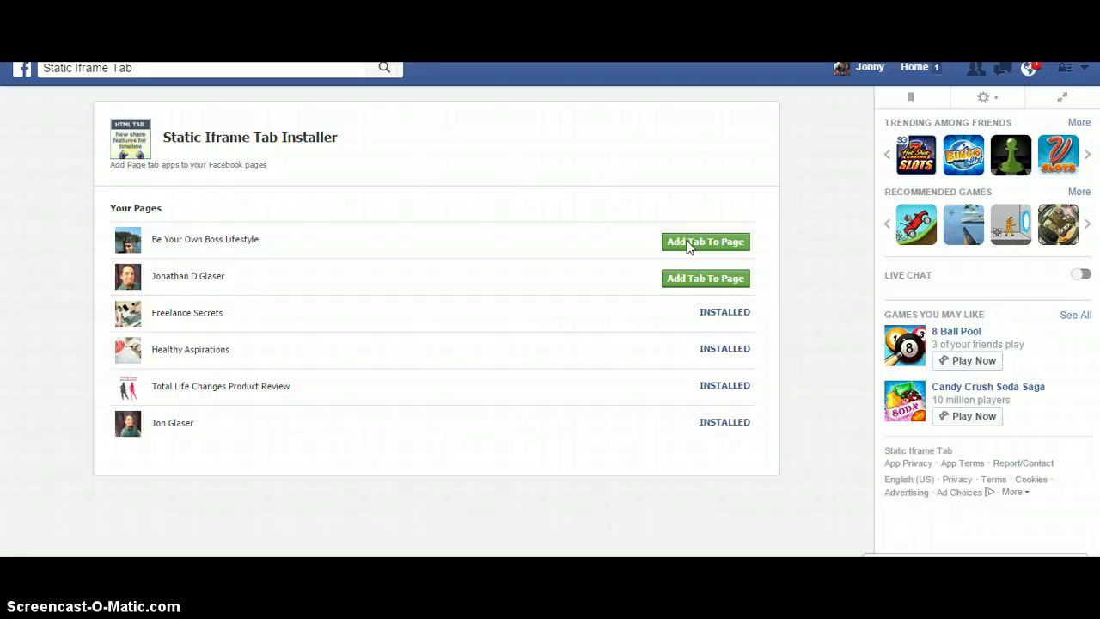
Step: Add the Static Iframe Tab to Be Your Own Boss Lifestyle, then search 'be' to return to that page
click(687, 245)
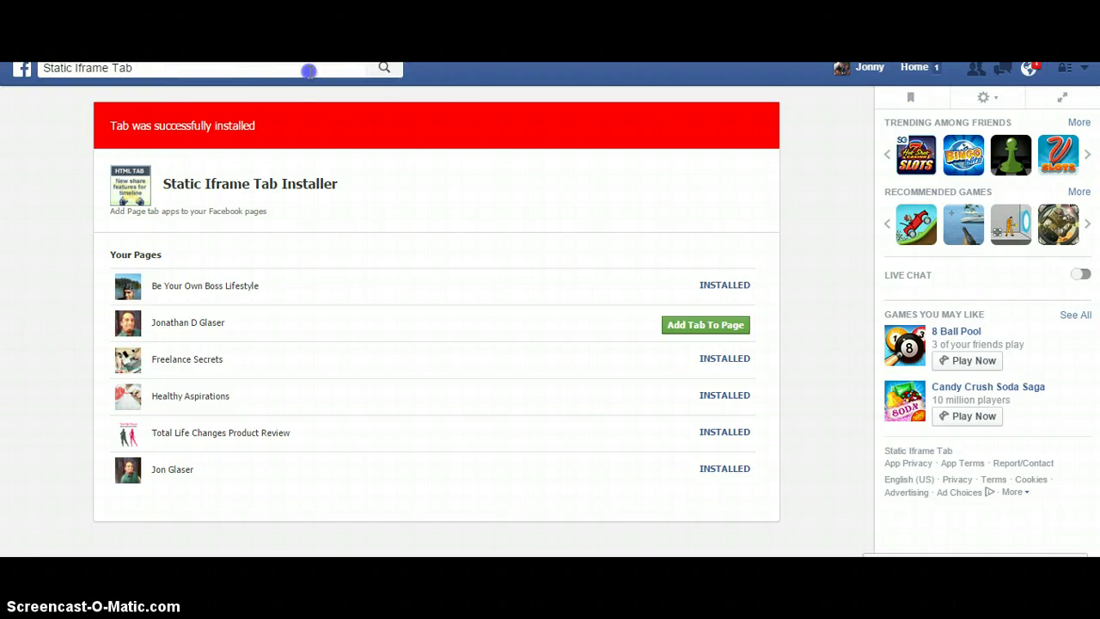
click(308, 70)
text(be)
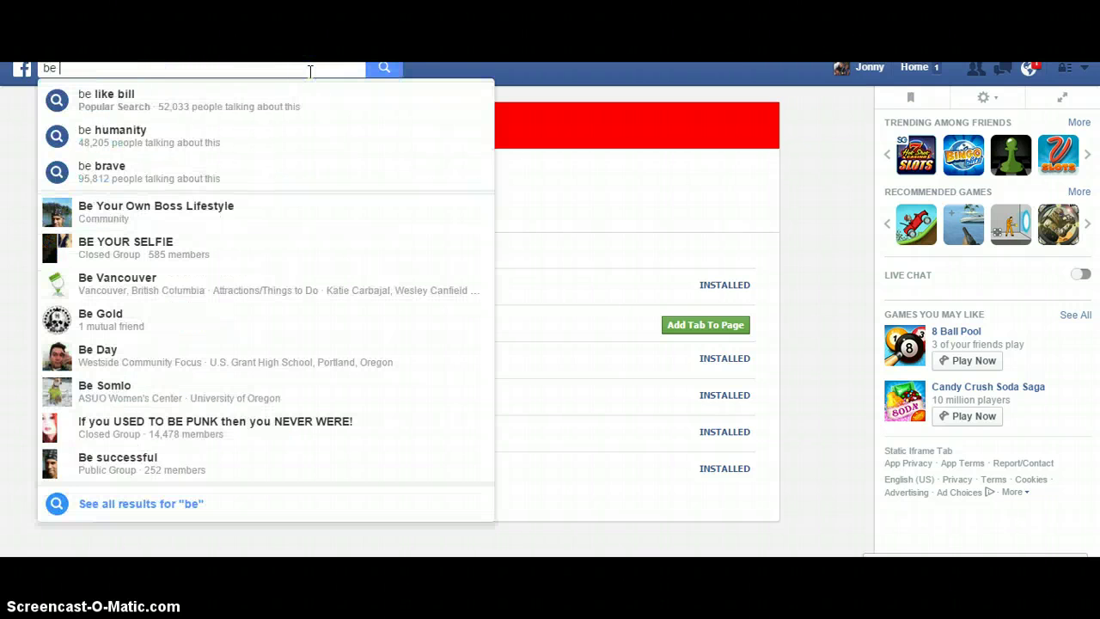
click(248, 215)
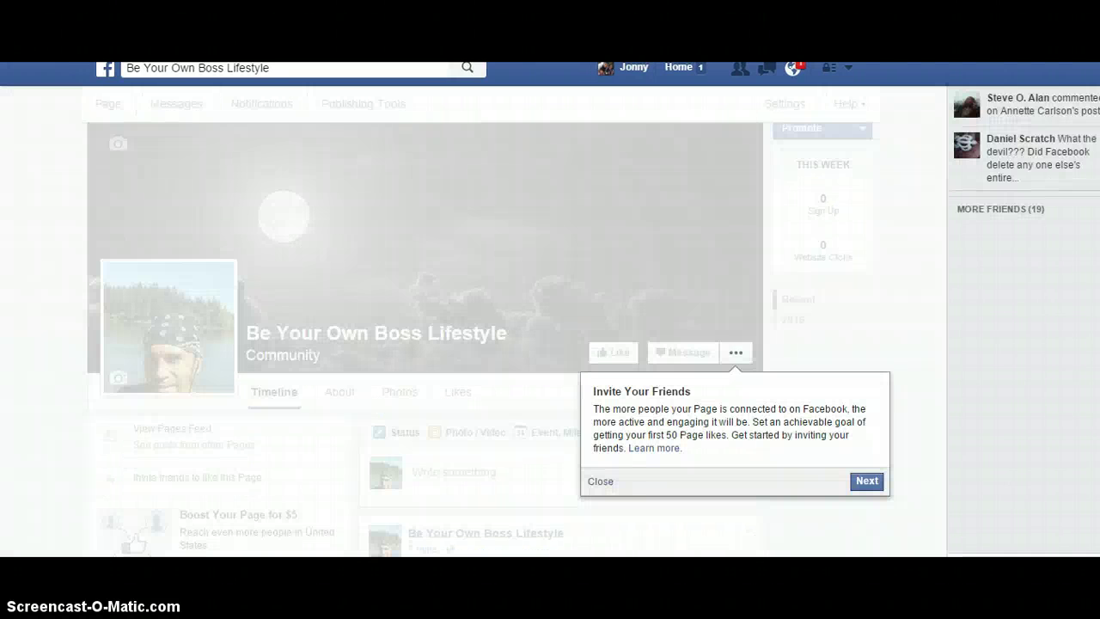
Step: Dismiss the Invite Your Friends tip and open the Welcome tab from the More menu
click(601, 470)
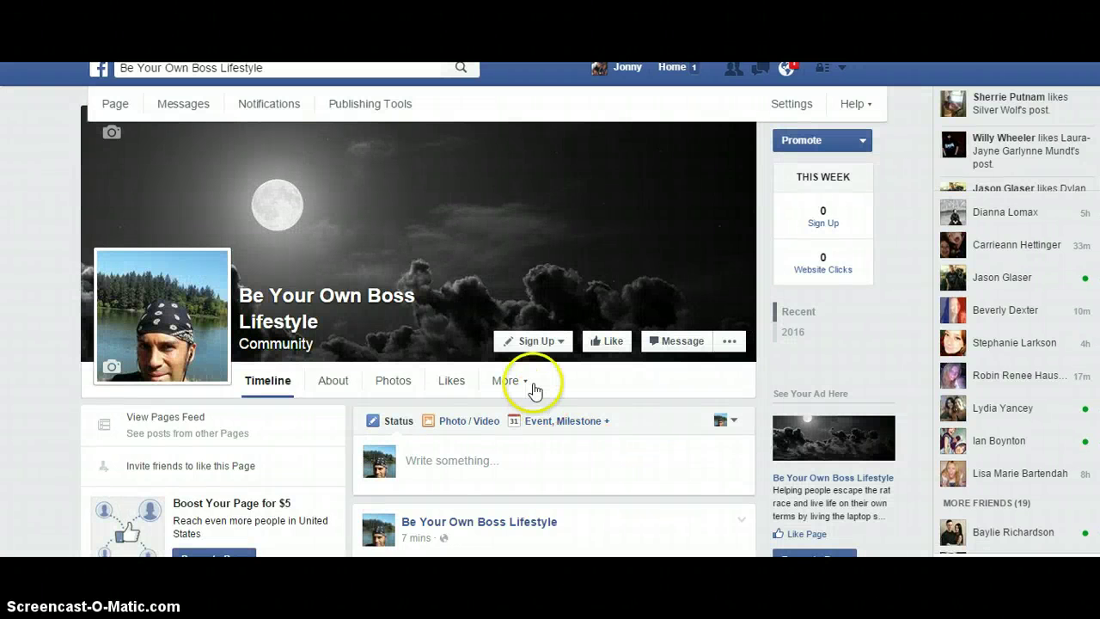
click(519, 384)
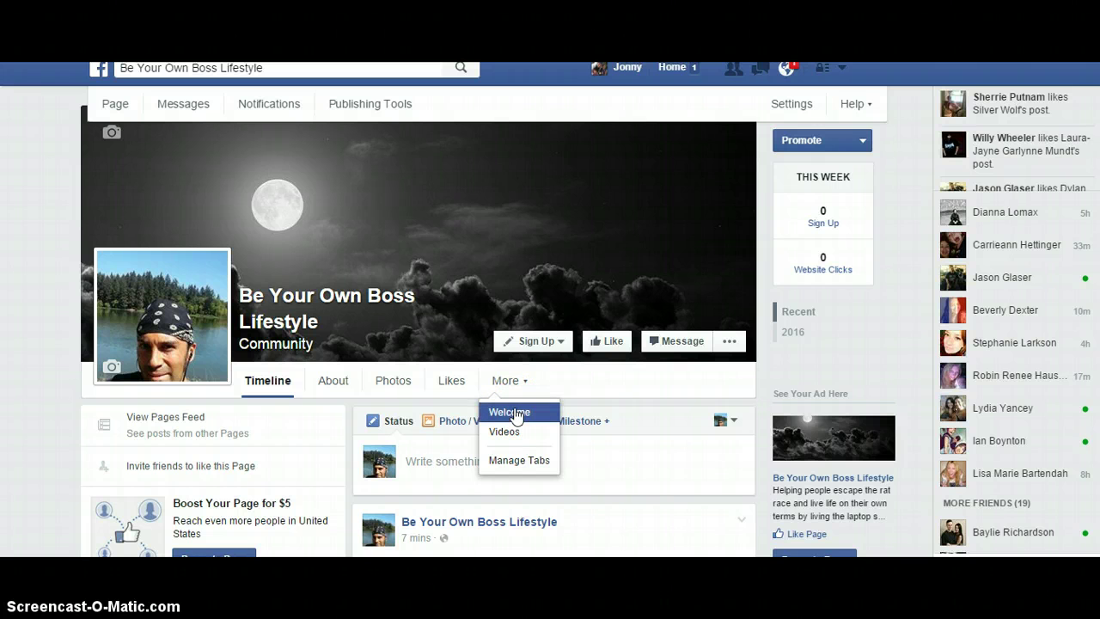
click(516, 415)
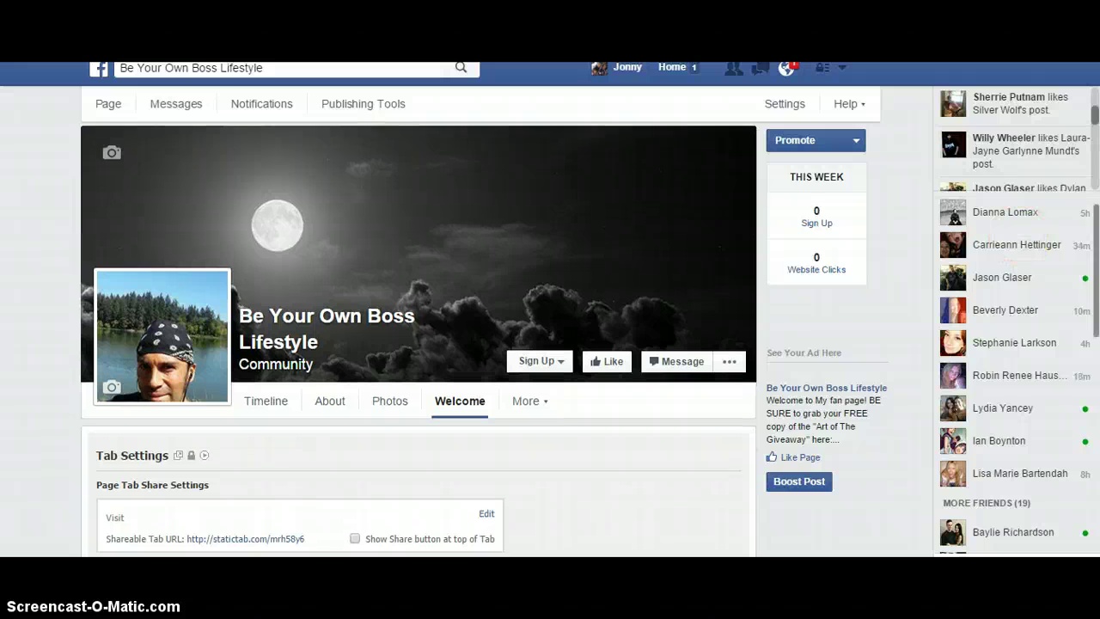
scroll(1022, 241, down, 1)
scroll(419, 335, down, 3)
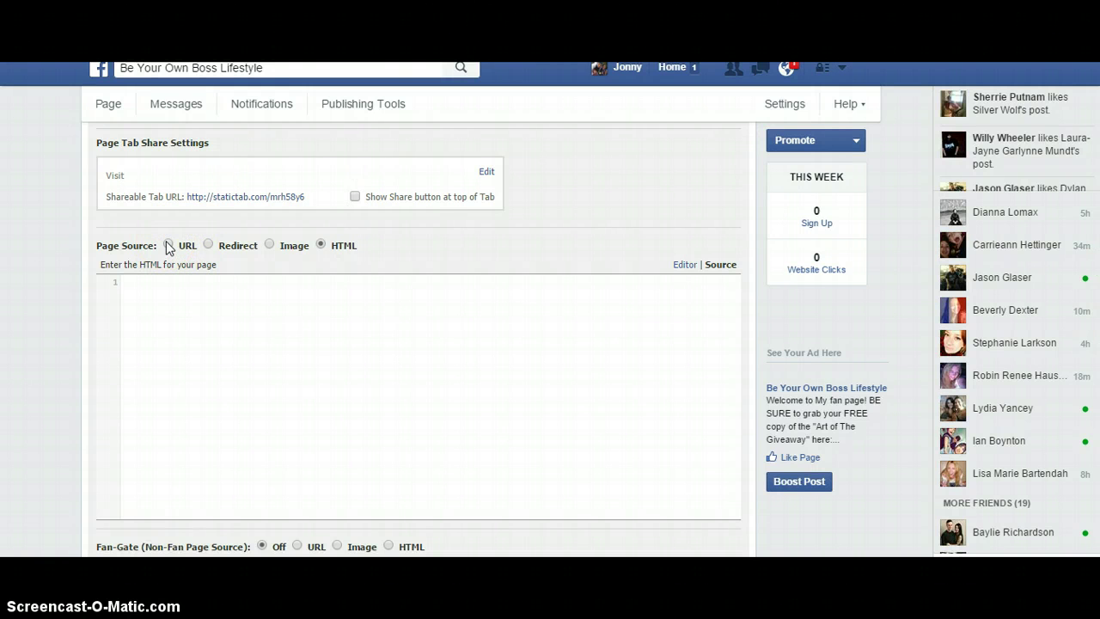
click(210, 246)
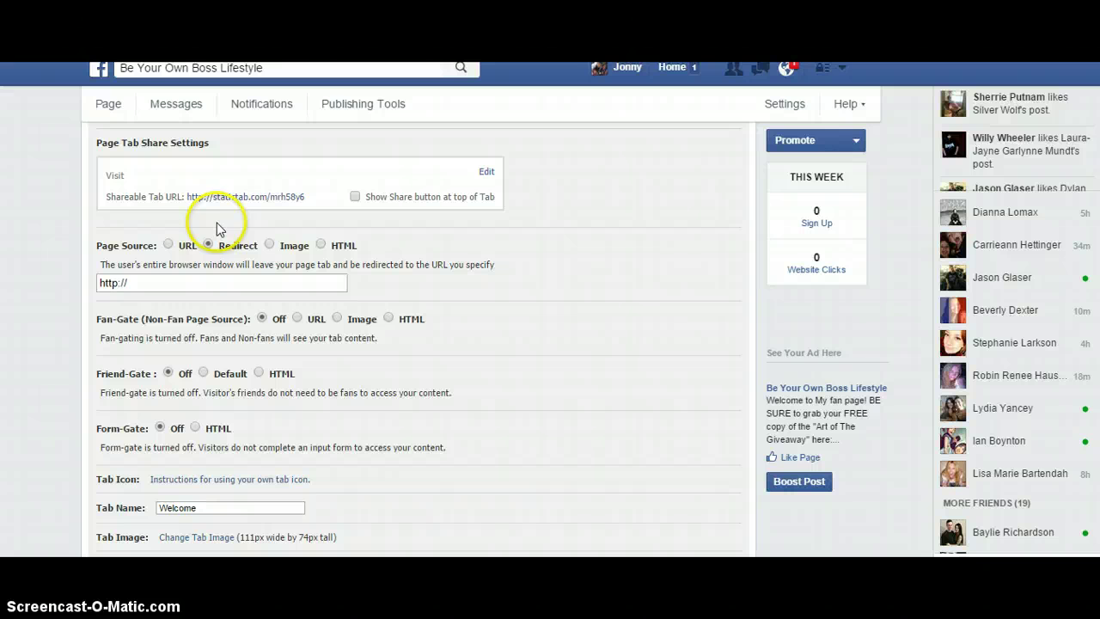
click(144, 284)
text(w)
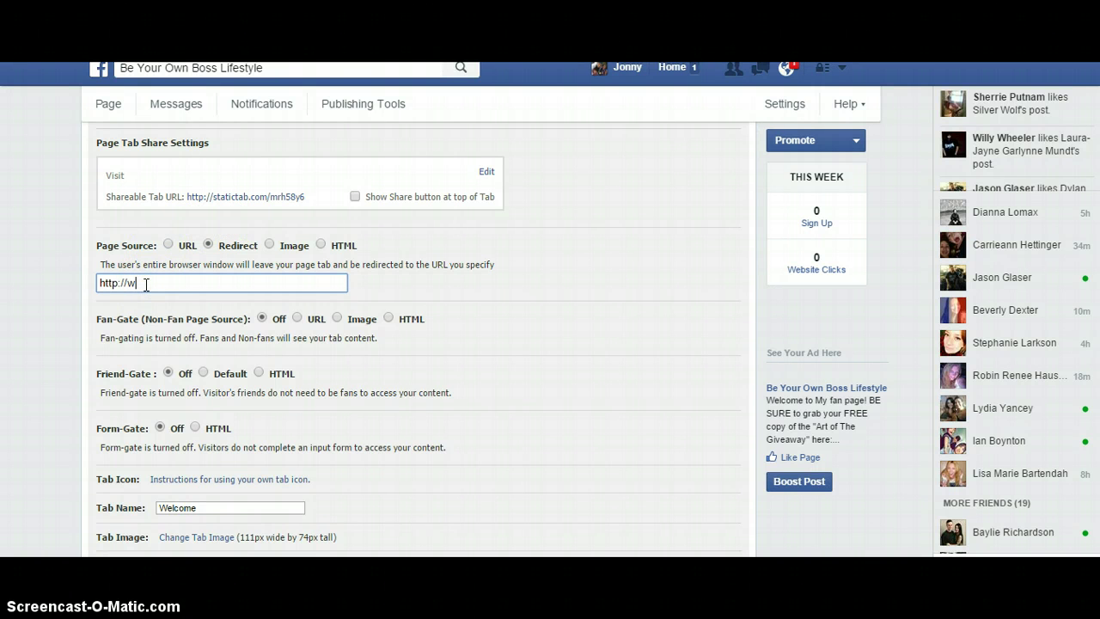
text(ww.beyourownbosslife)
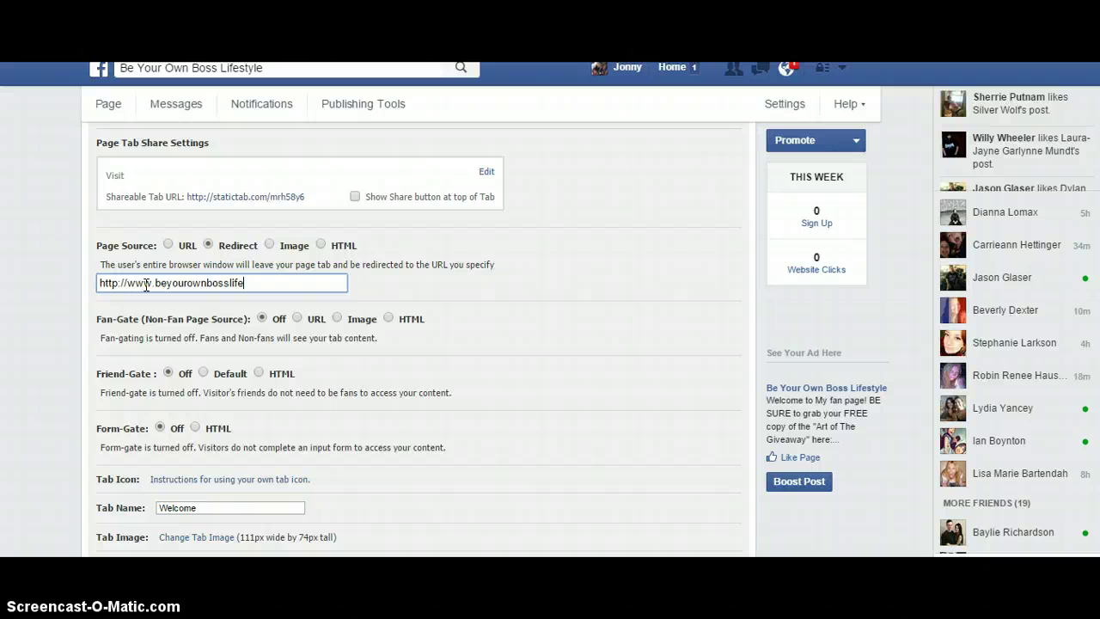
text(style.com)
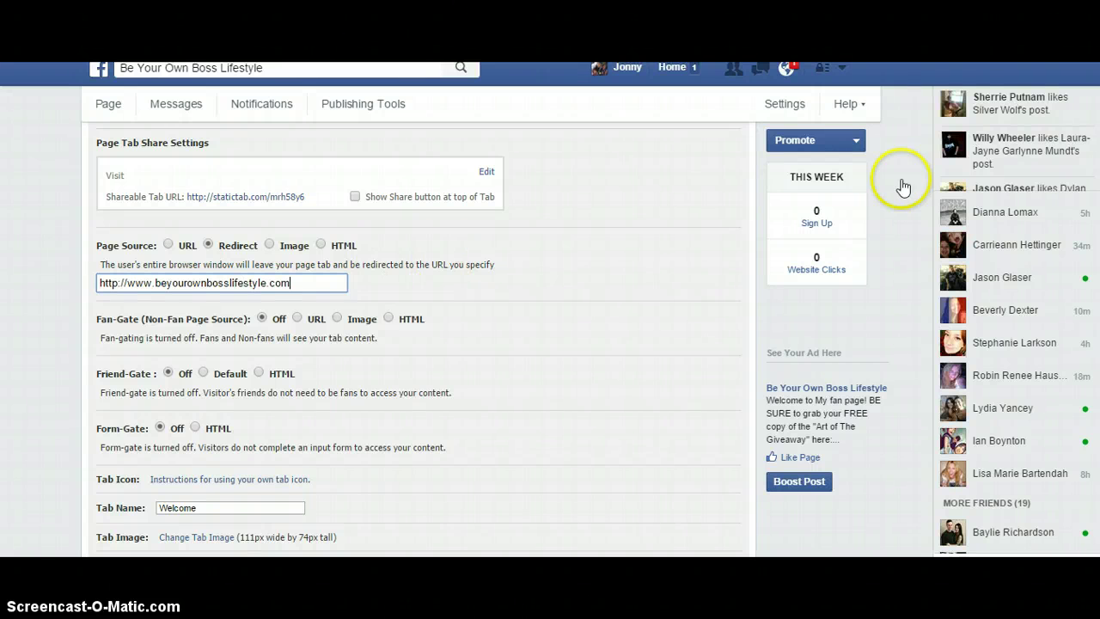
Step: Change the Tab Name field from Welcome to 'A Better Way To Live'
scroll(430, 326, down, 1)
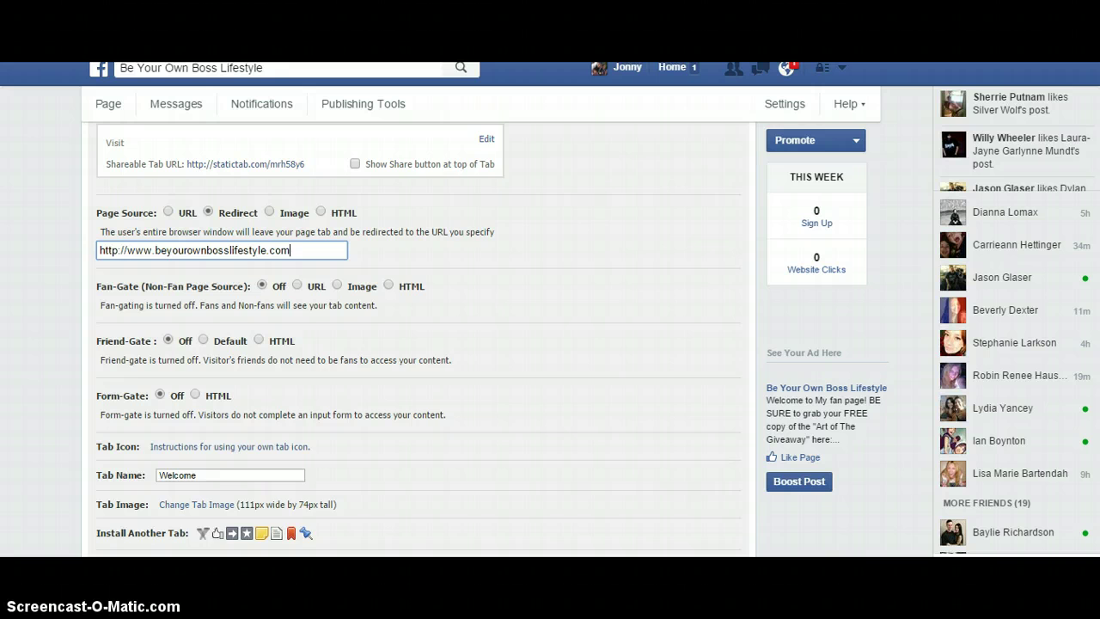
scroll(419, 339, down, 3)
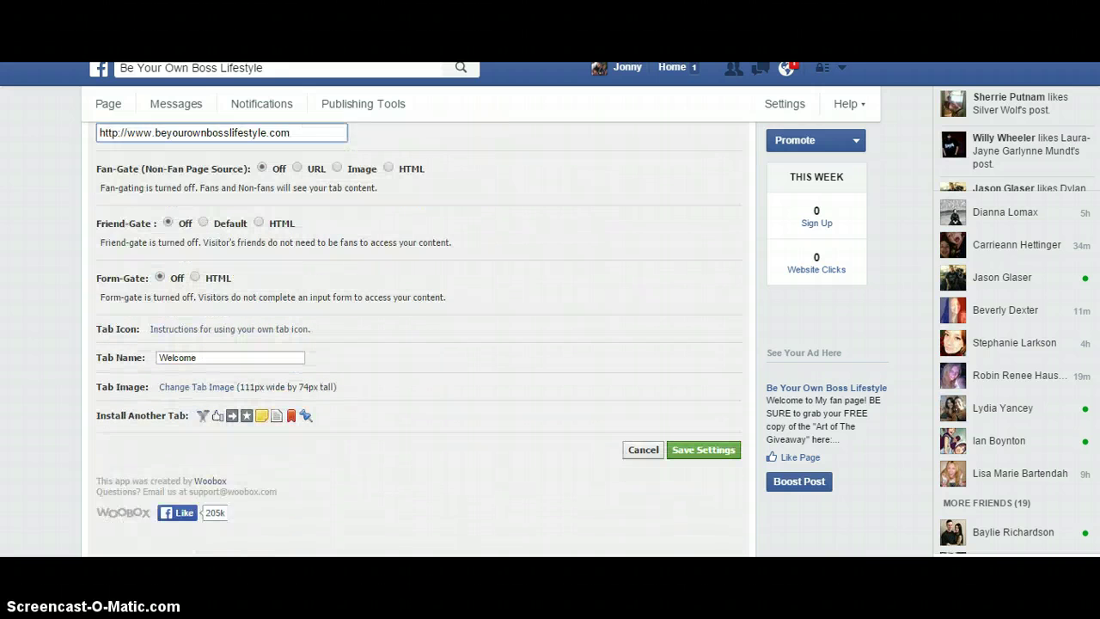
scroll(471, 336, up, 5)
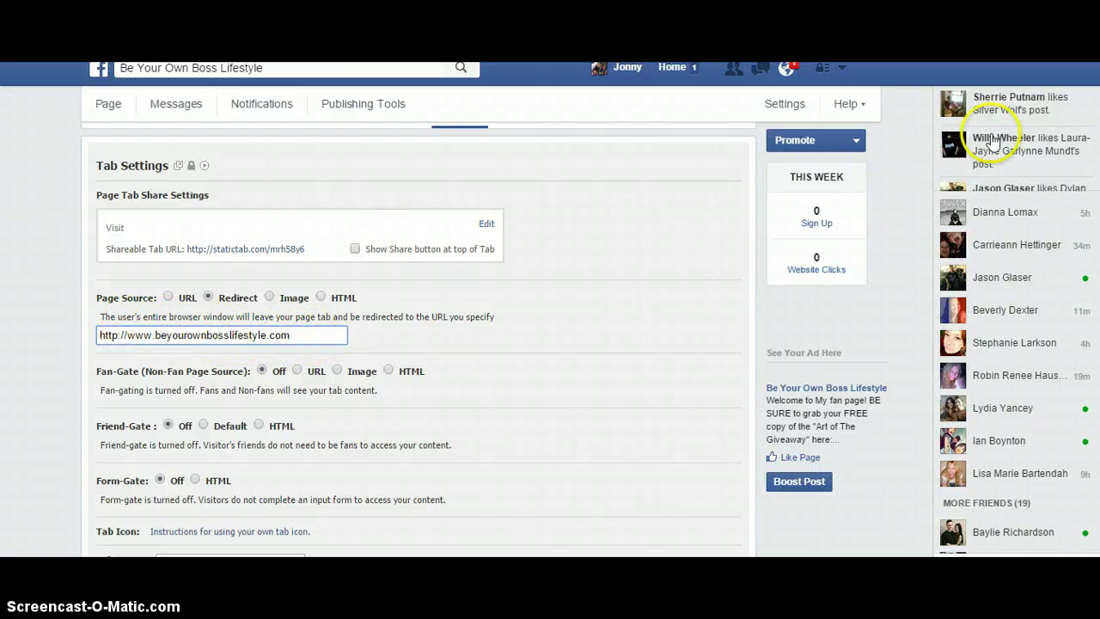
scroll(419, 341, down, 3)
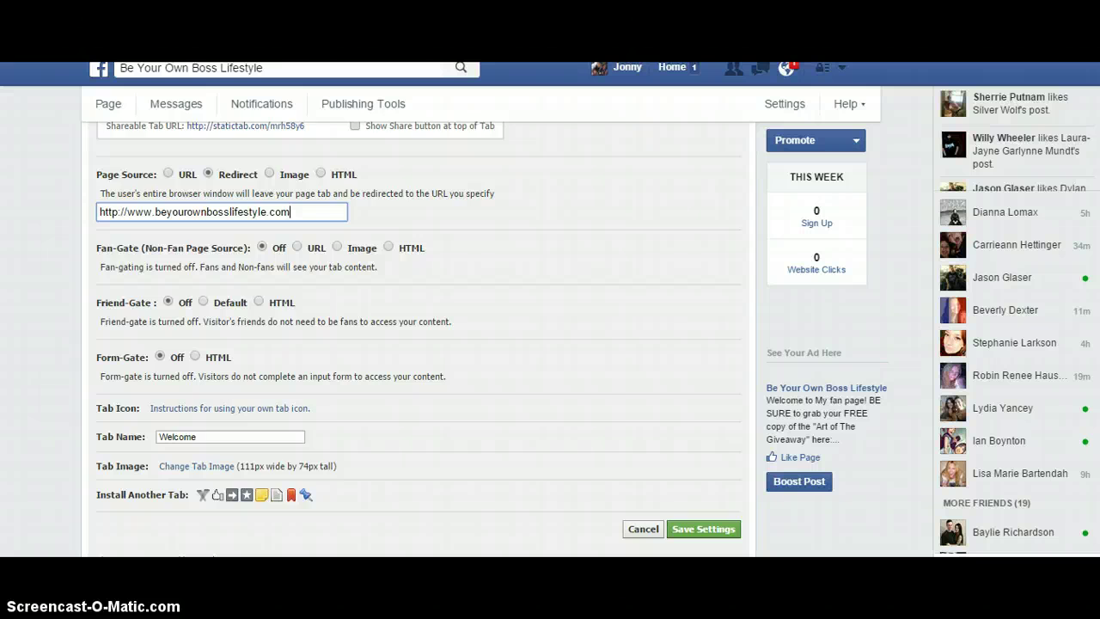
scroll(419, 341, down, 3)
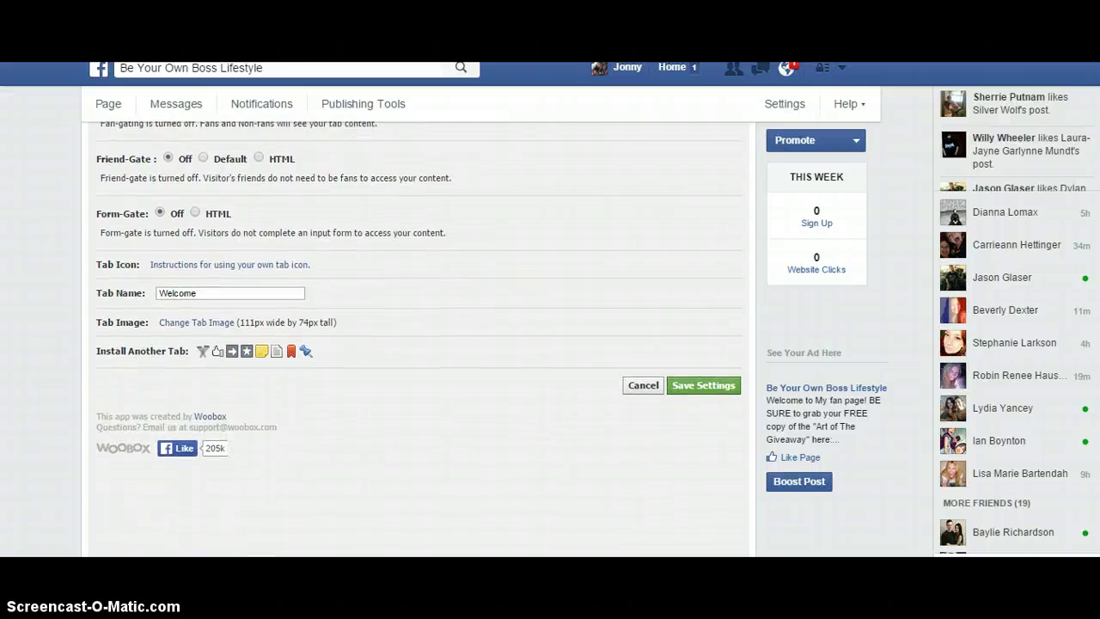
click(204, 285)
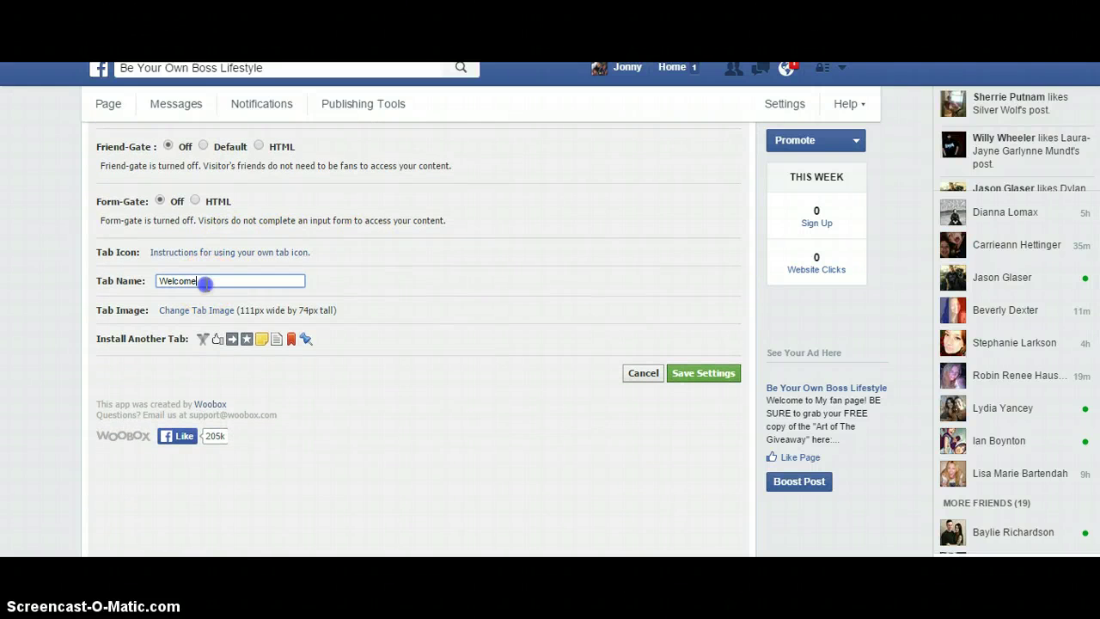
key(BackSpace)
key(BackSpace)
key(BackSpace)
key(BackSpace)
key(BackSpace)
key(BackSpace)
key(BackSpace)
text(Be )
text(You)
key(BackSpace)
key(BackSpace)
key(BackSpace)
key(BackSpace)
key(BackSpace)
key(BackSpace)
text(A Better Way To L)
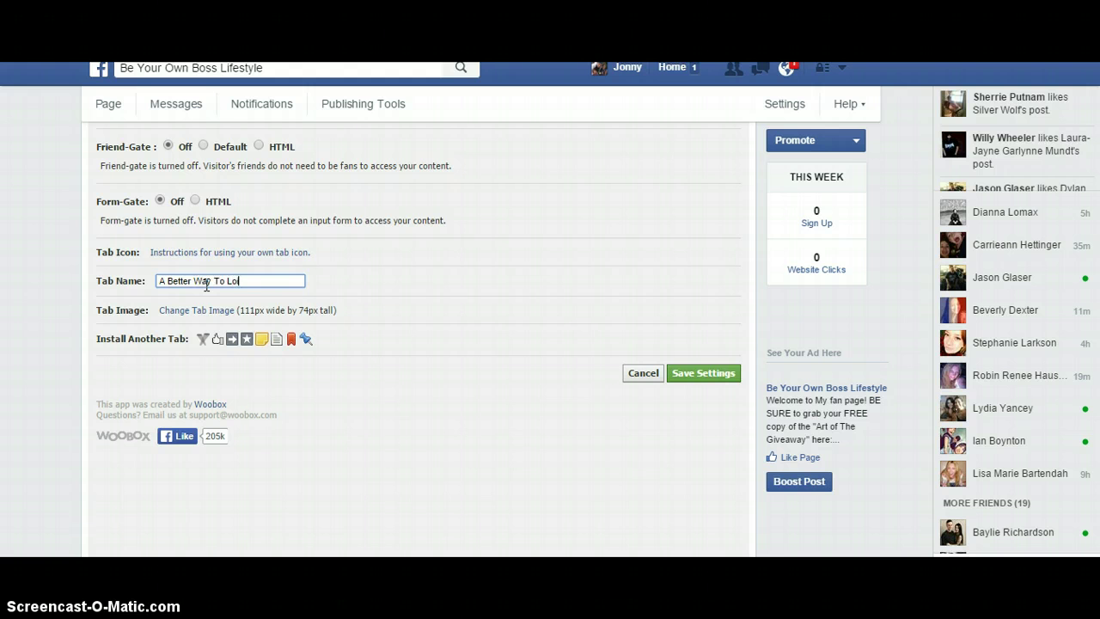
text(ive)
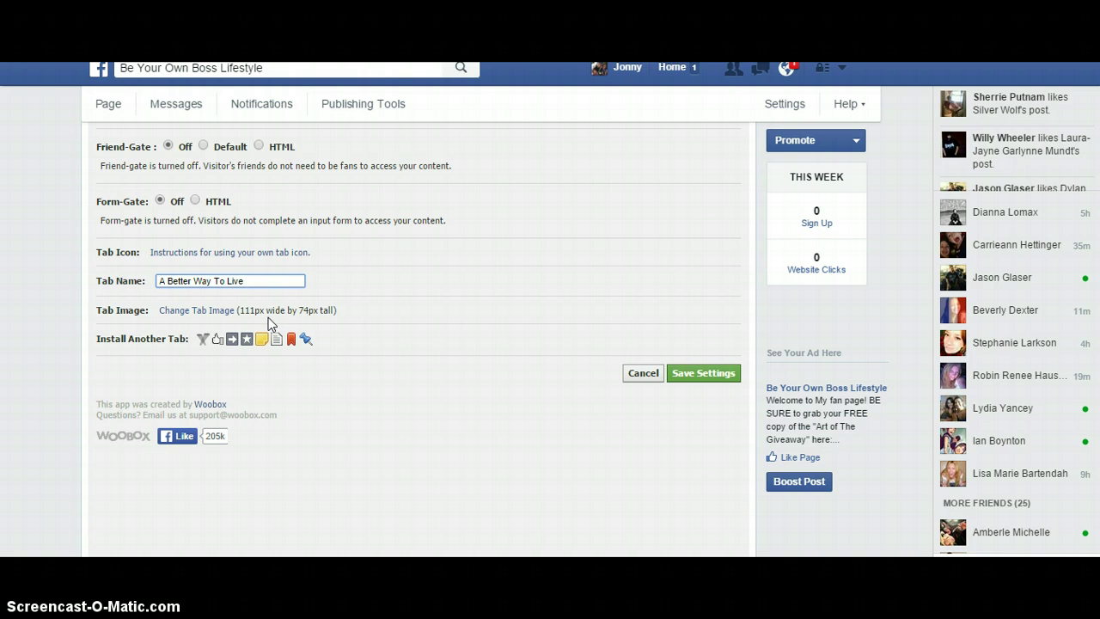
click(268, 313)
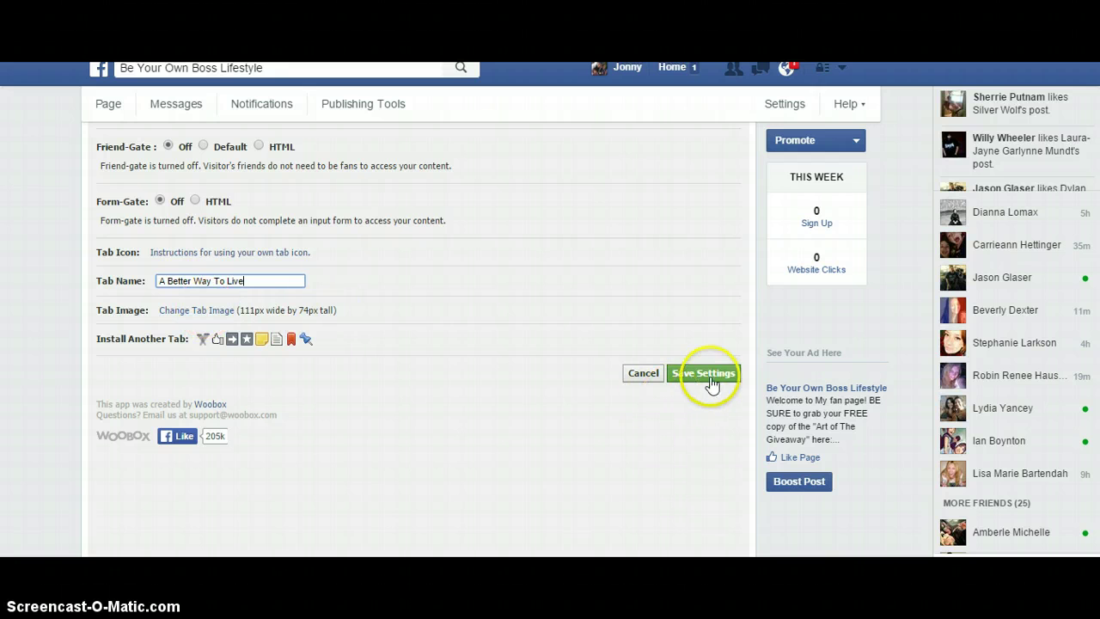
Step: Save the Welcome tab settings
click(706, 375)
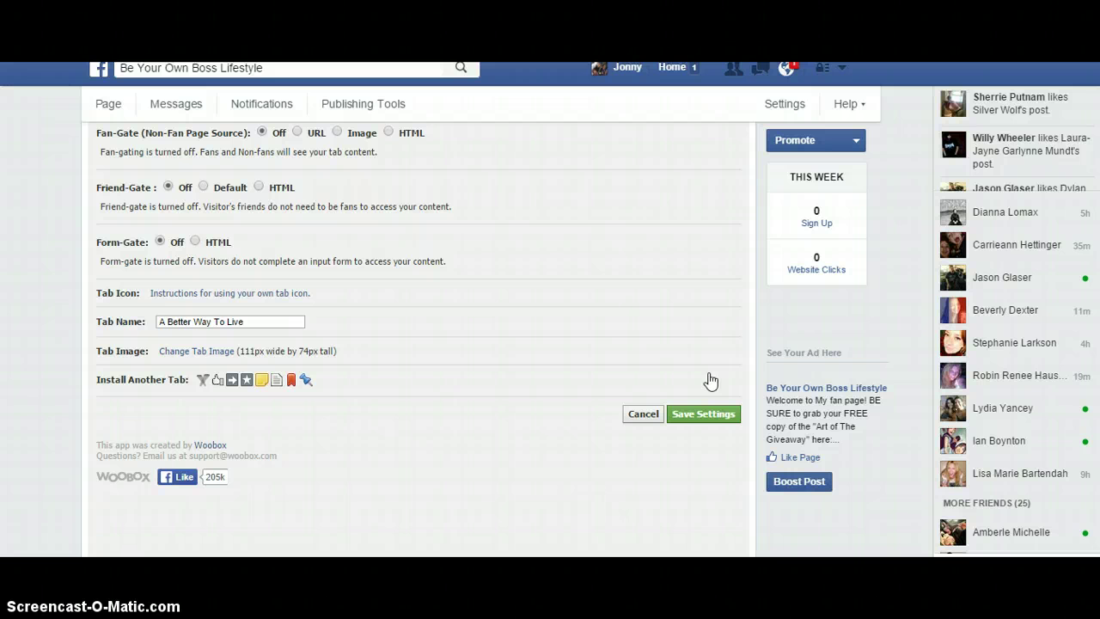
click(835, 257)
click(1004, 227)
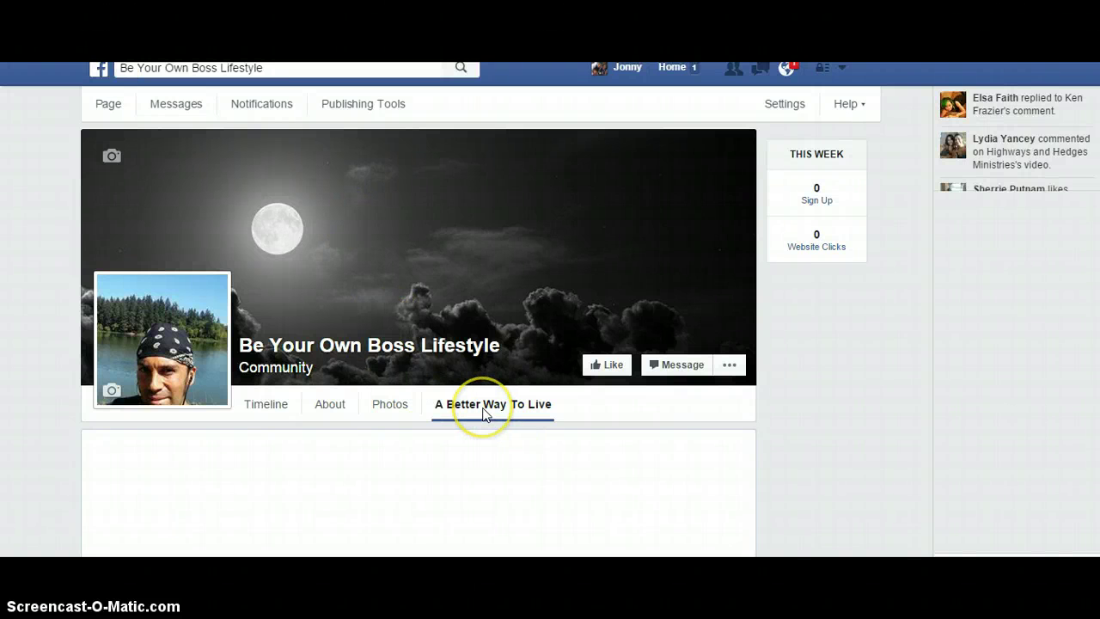
Step: Open the new A Better Way To Live tab, decline the redirect, and return to the Timeline
click(484, 413)
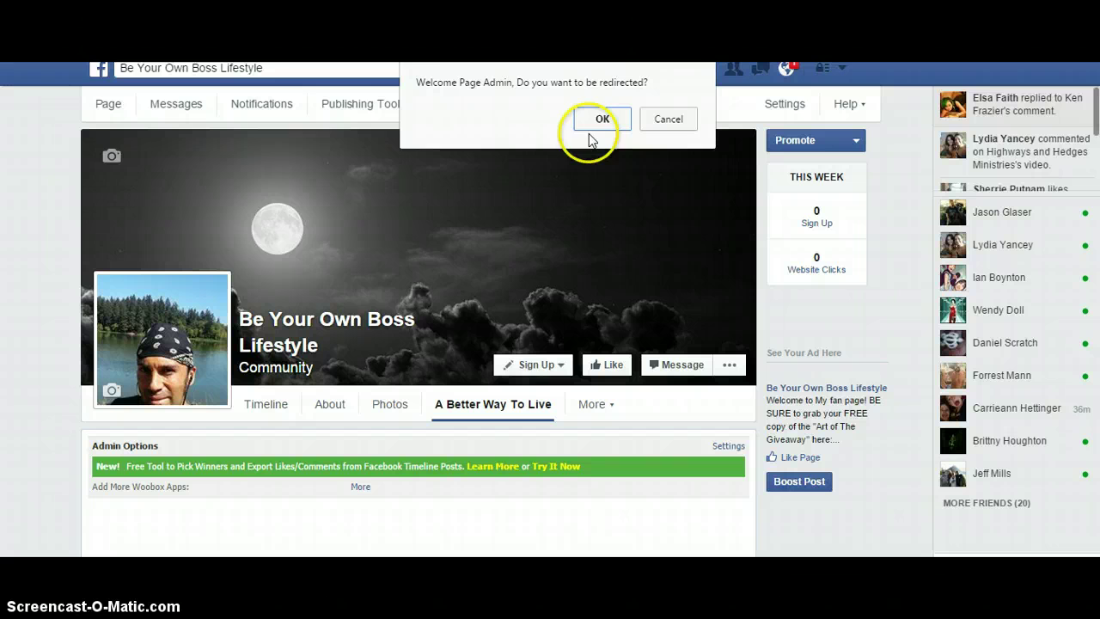
click(649, 125)
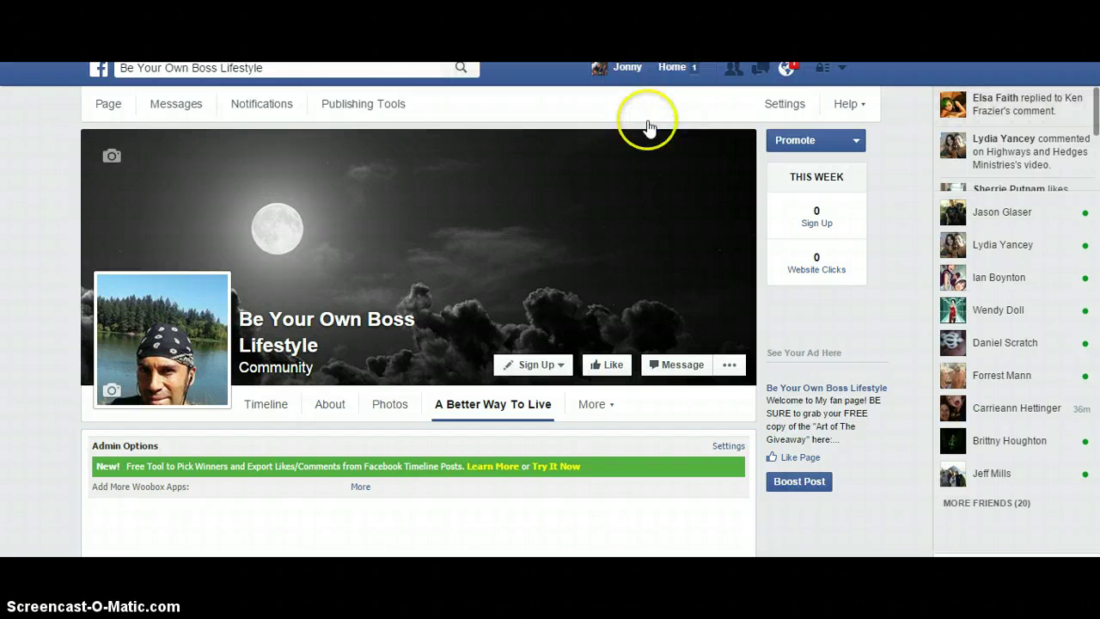
click(109, 105)
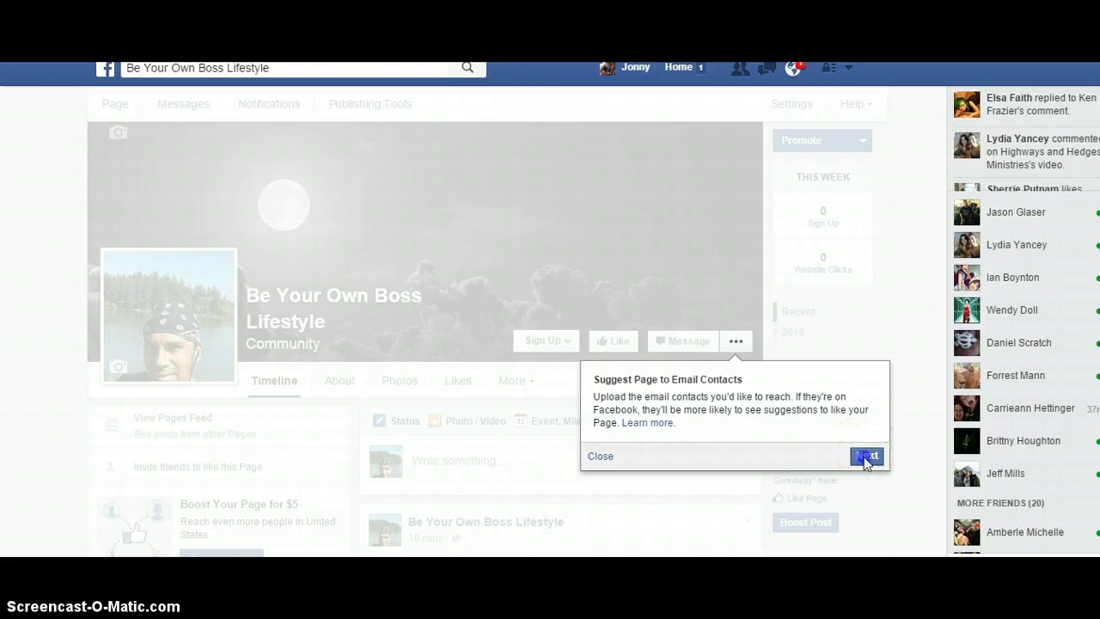
Step: Dismiss the email contacts tip, then in Manage Tabs move A Better Way To Live below About and save
click(867, 455)
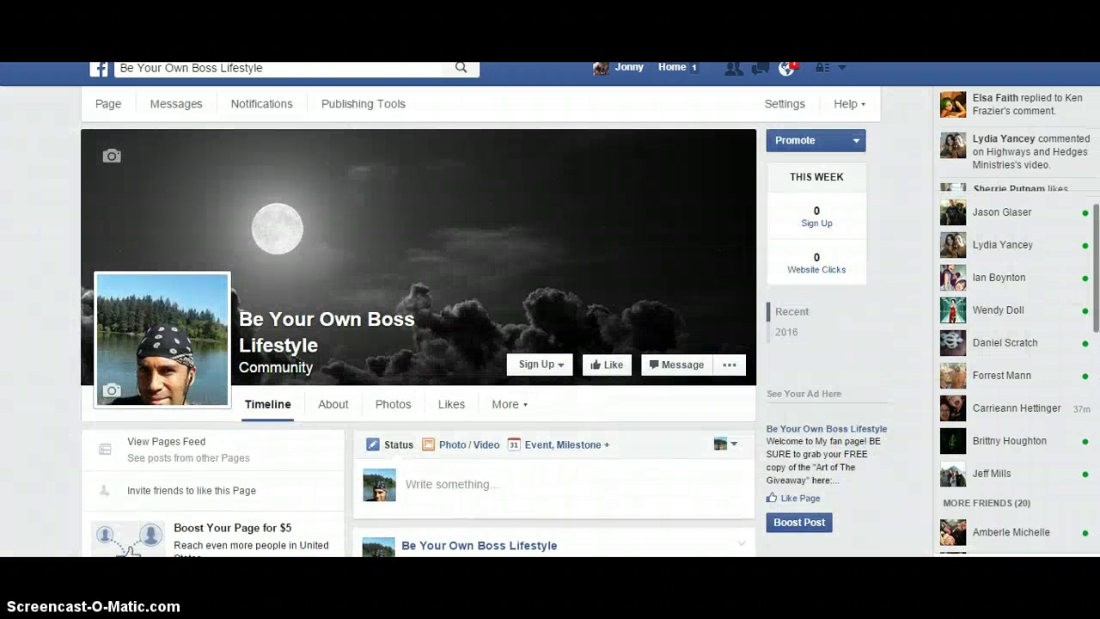
scroll(550, 344, down, 3)
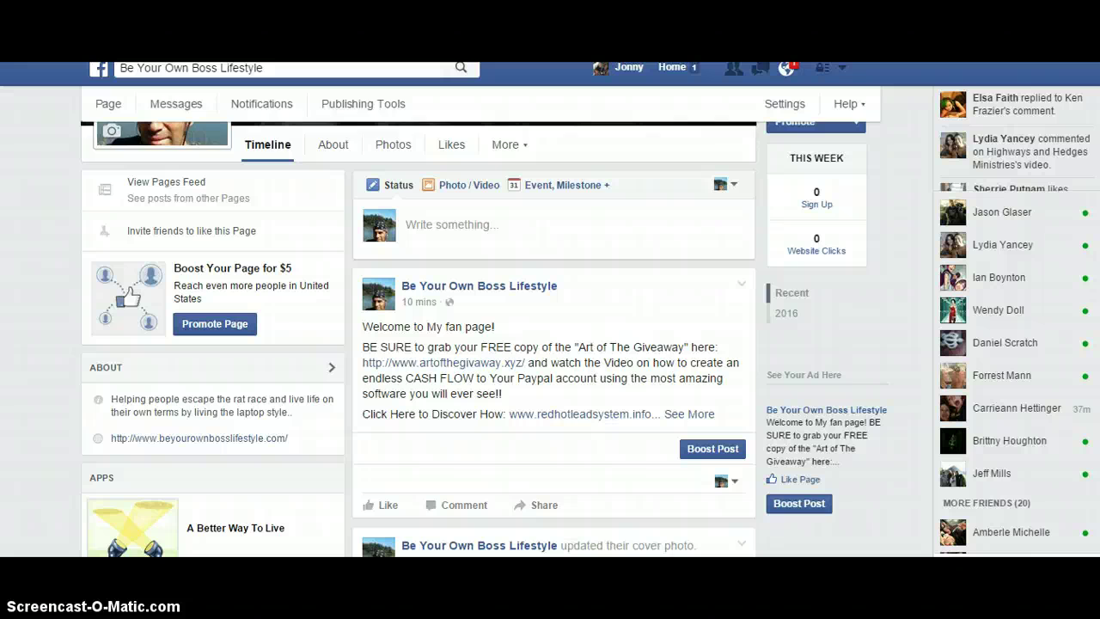
scroll(550, 344, down, 1)
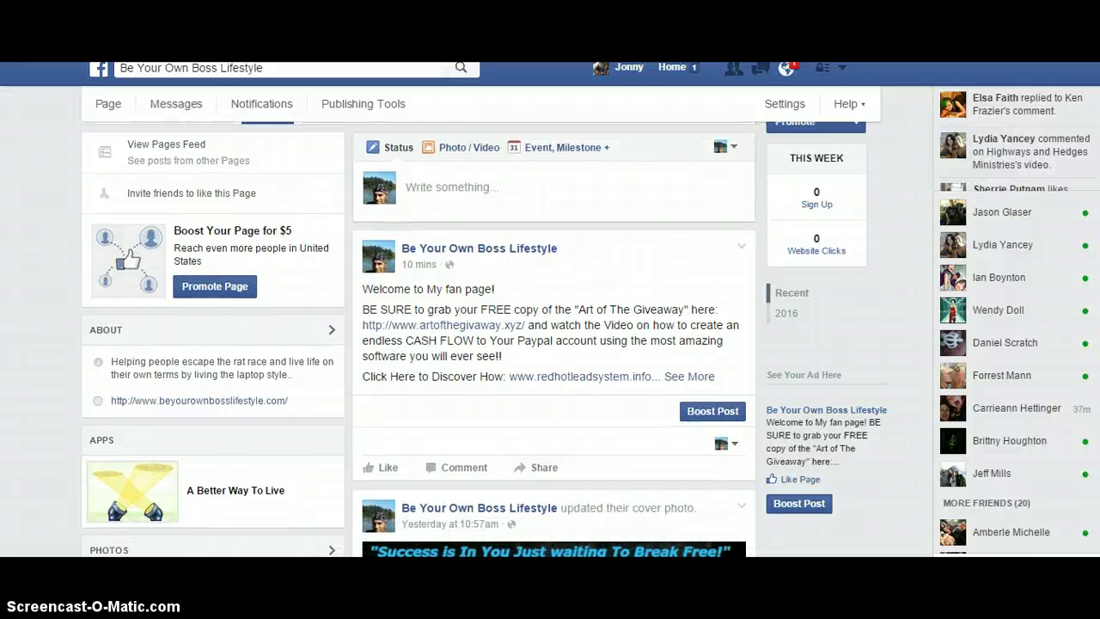
scroll(648, 200, up, 2)
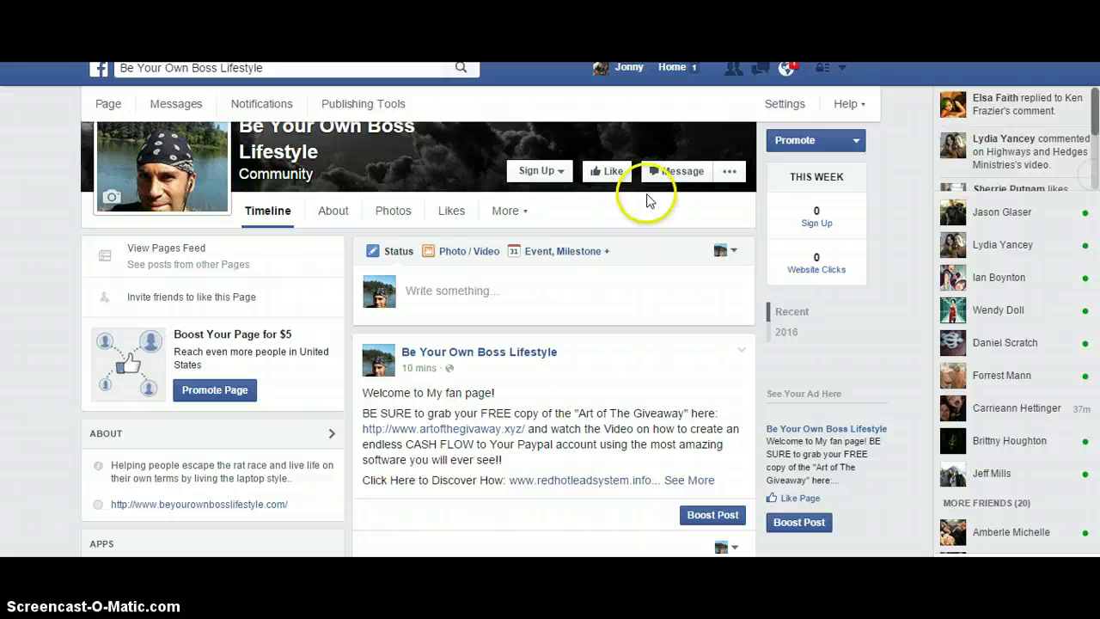
click(515, 209)
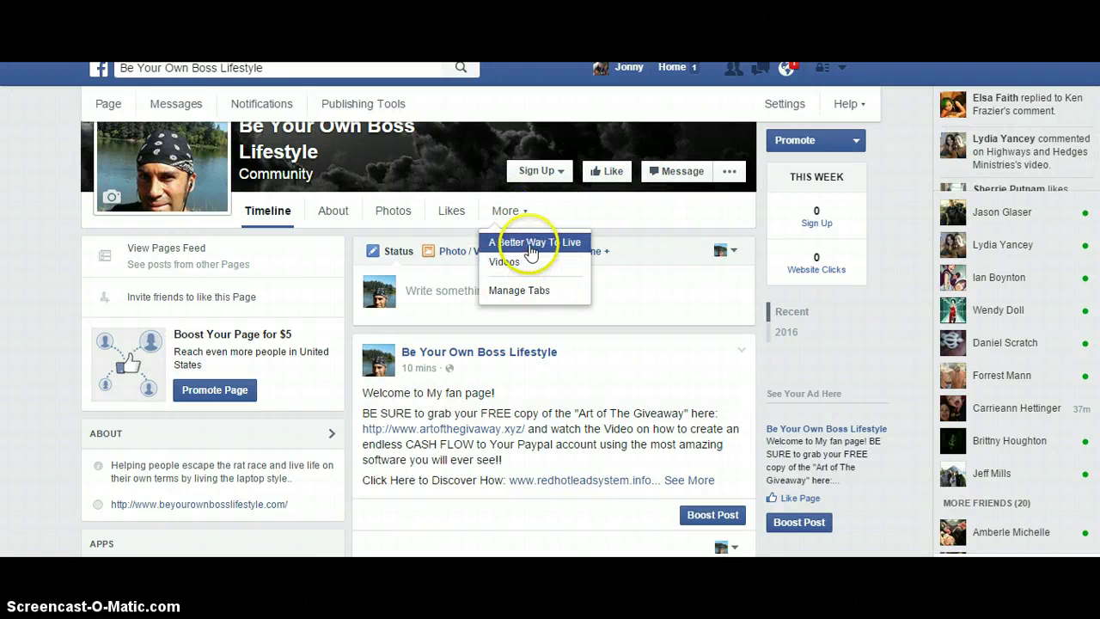
click(529, 288)
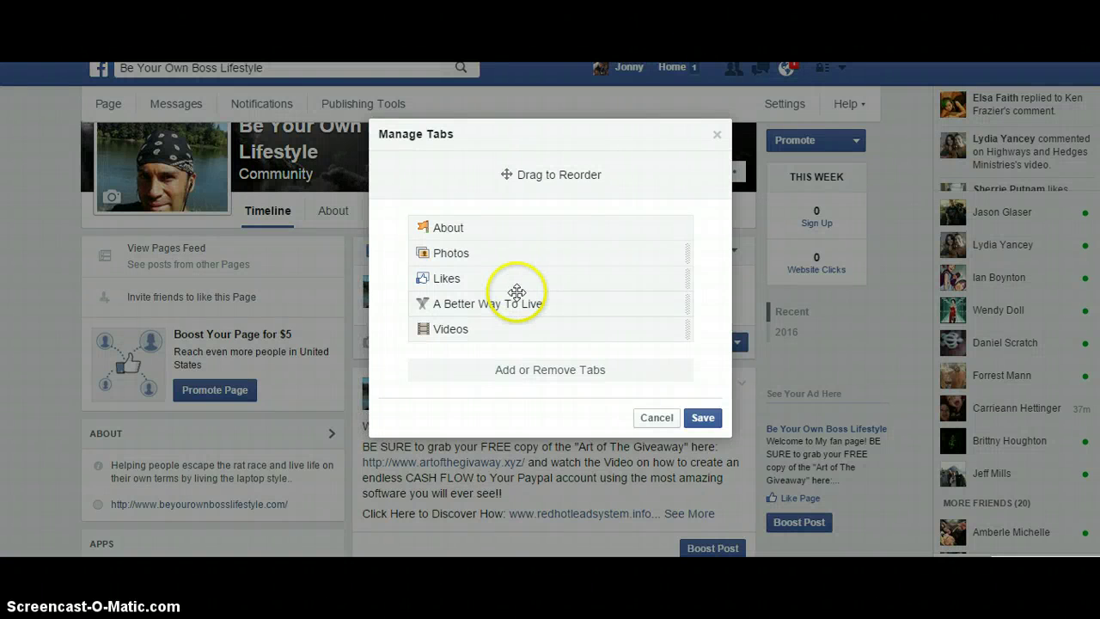
drag(516, 304, 511, 249)
click(698, 418)
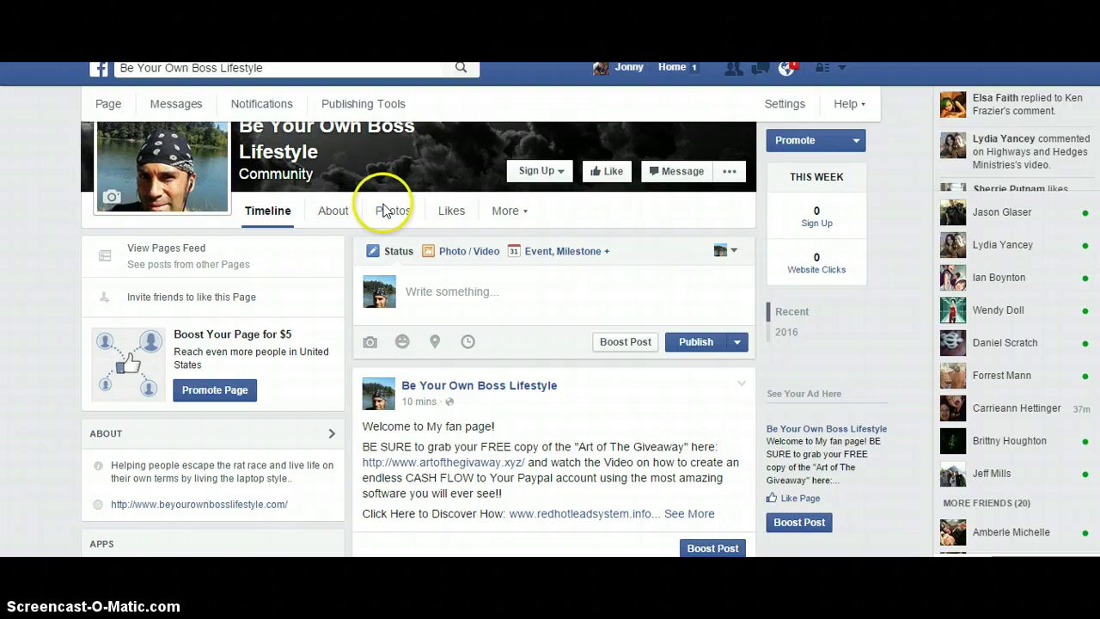
Step: Reload the page and check the tab row reads Timeline, About, A Better Way To Live, Photos
click(384, 210)
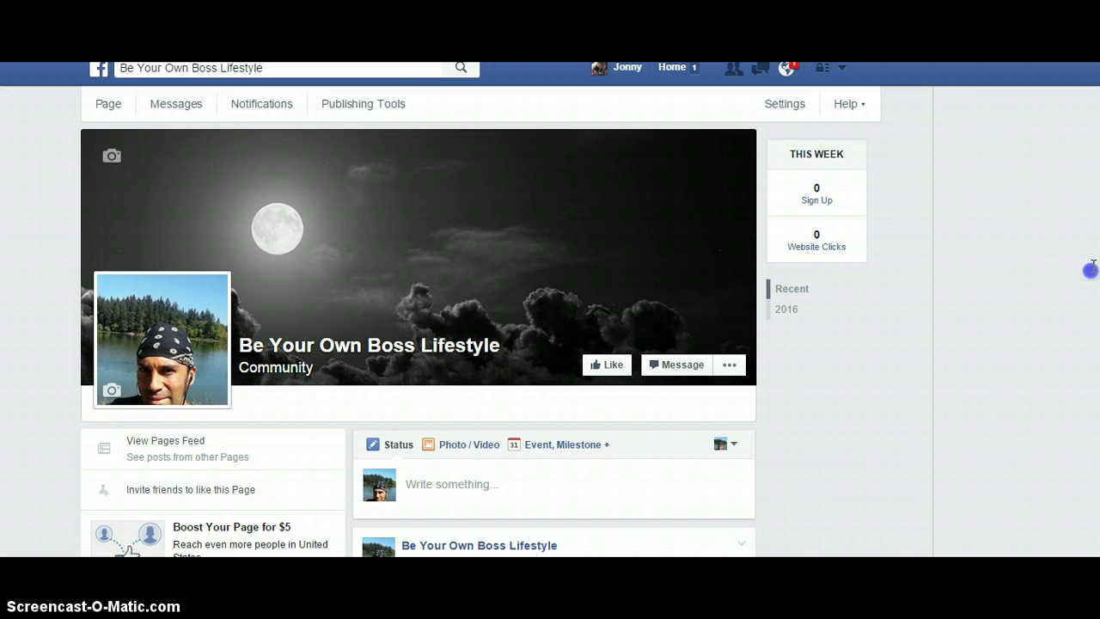
scroll(693, 287, down, 3)
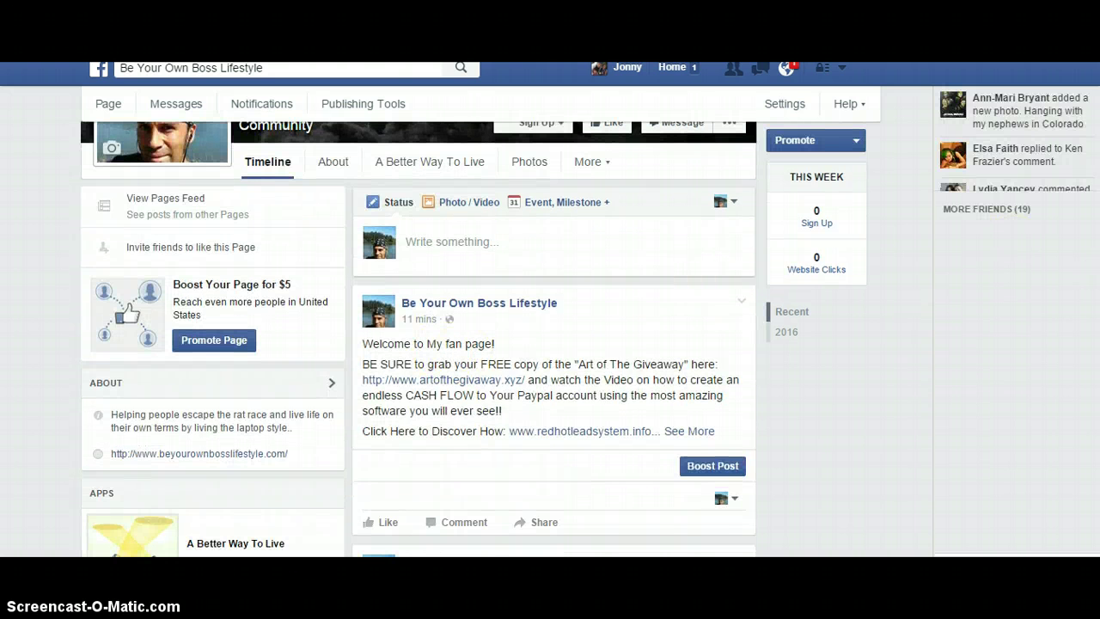
scroll(550, 344, down, 1)
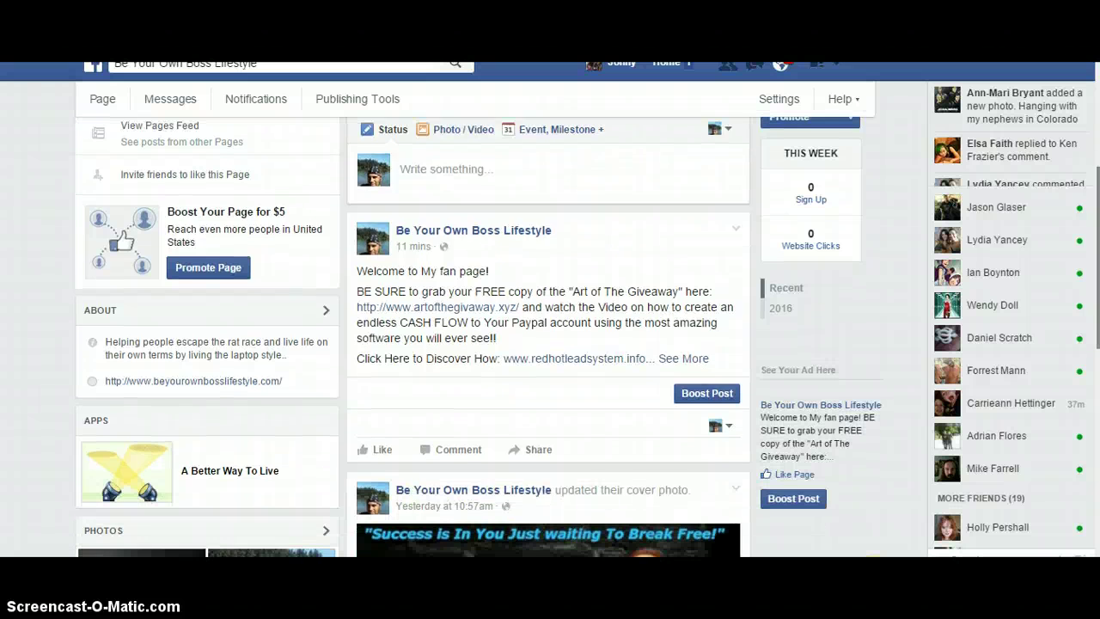
scroll(550, 344, down, 2)
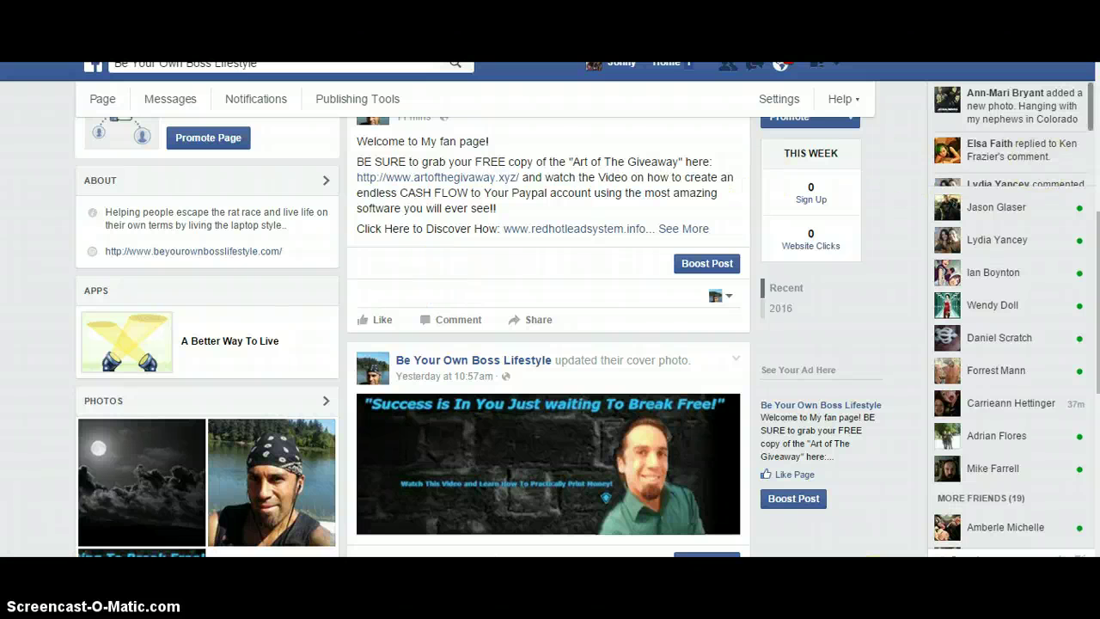
scroll(1096, 129, up, 4)
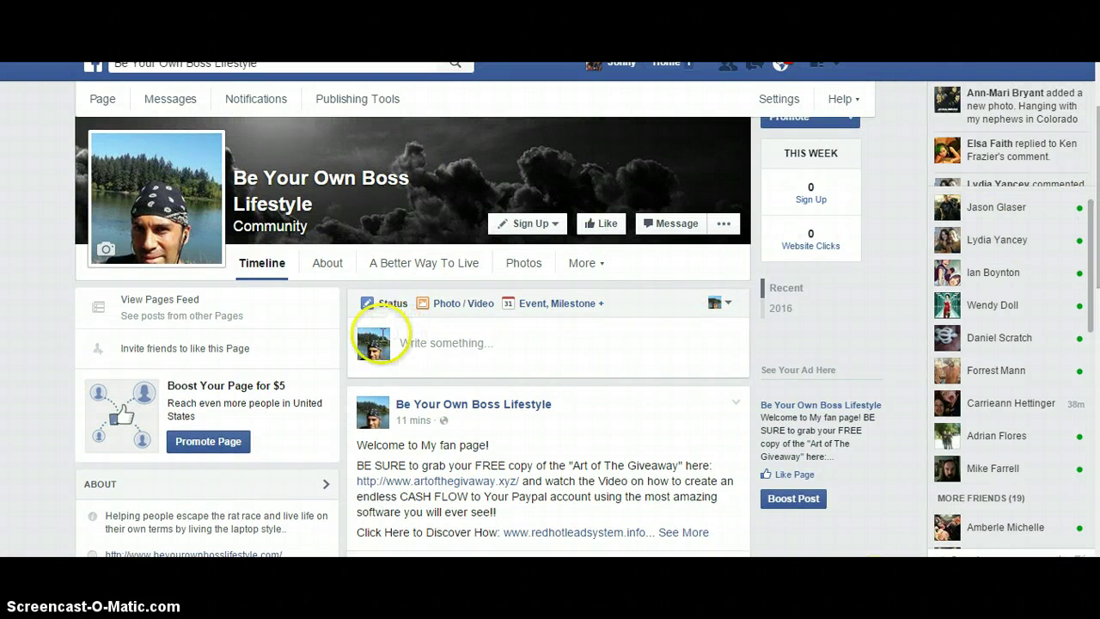
click(221, 349)
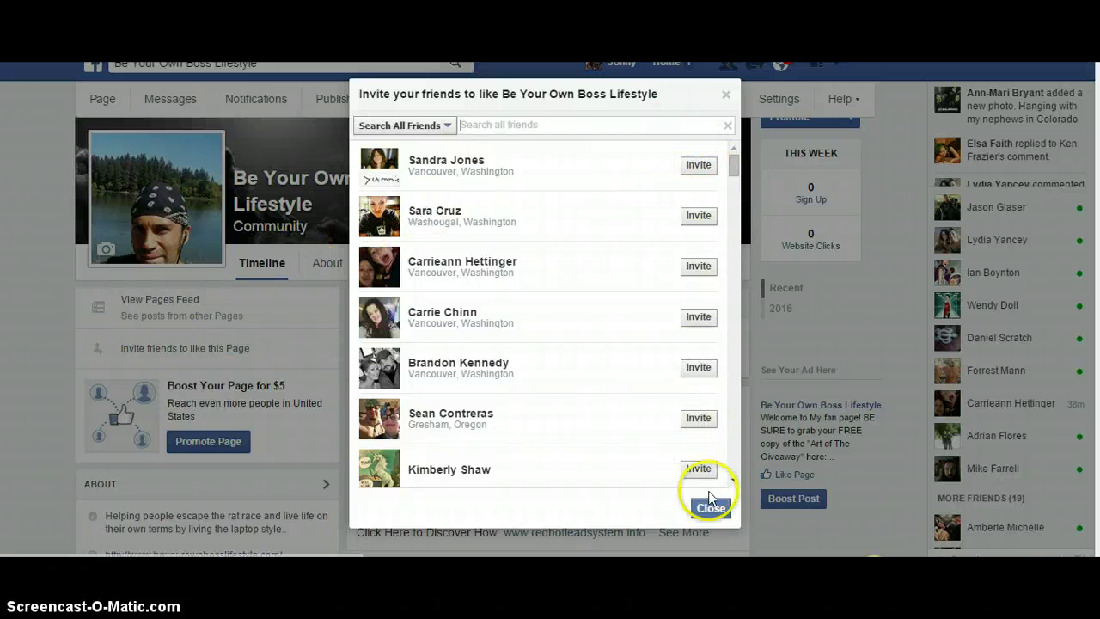
click(726, 95)
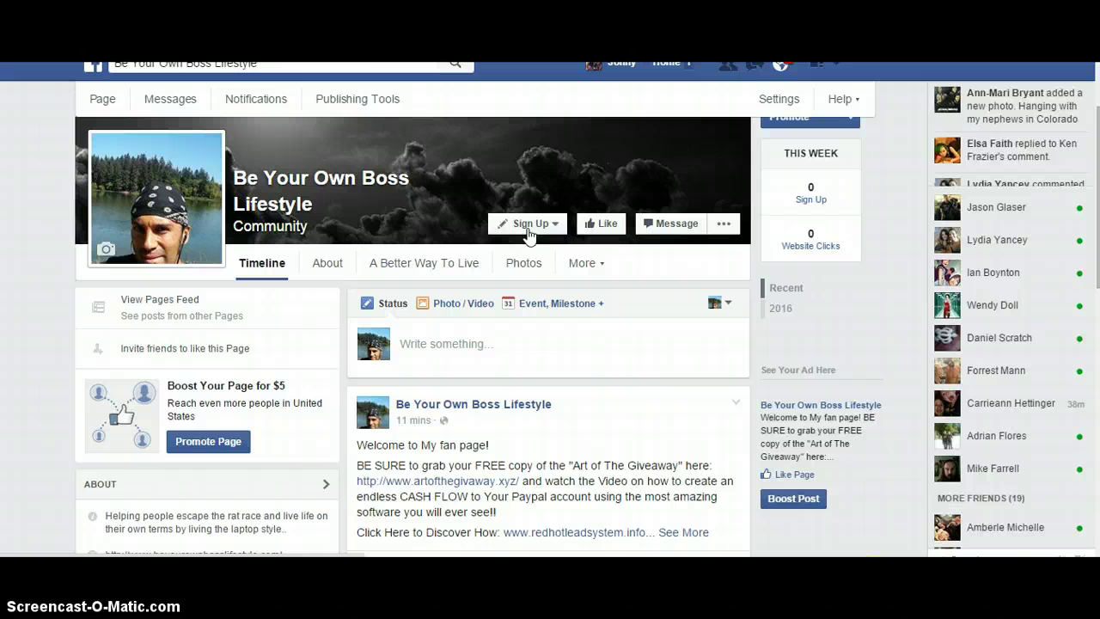
click(338, 67)
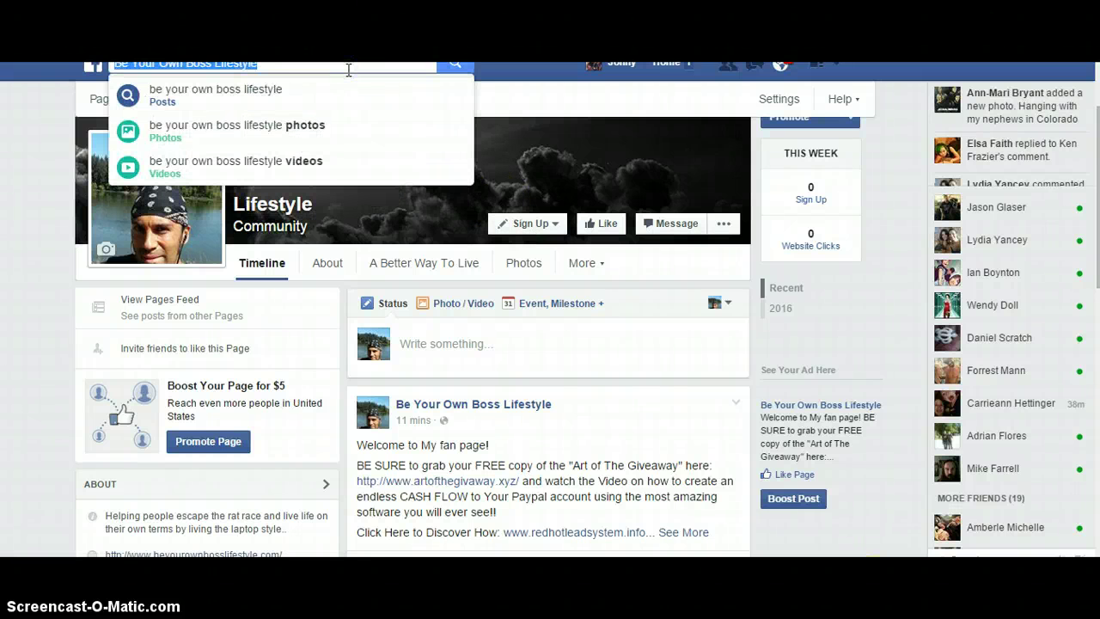
text(likes)
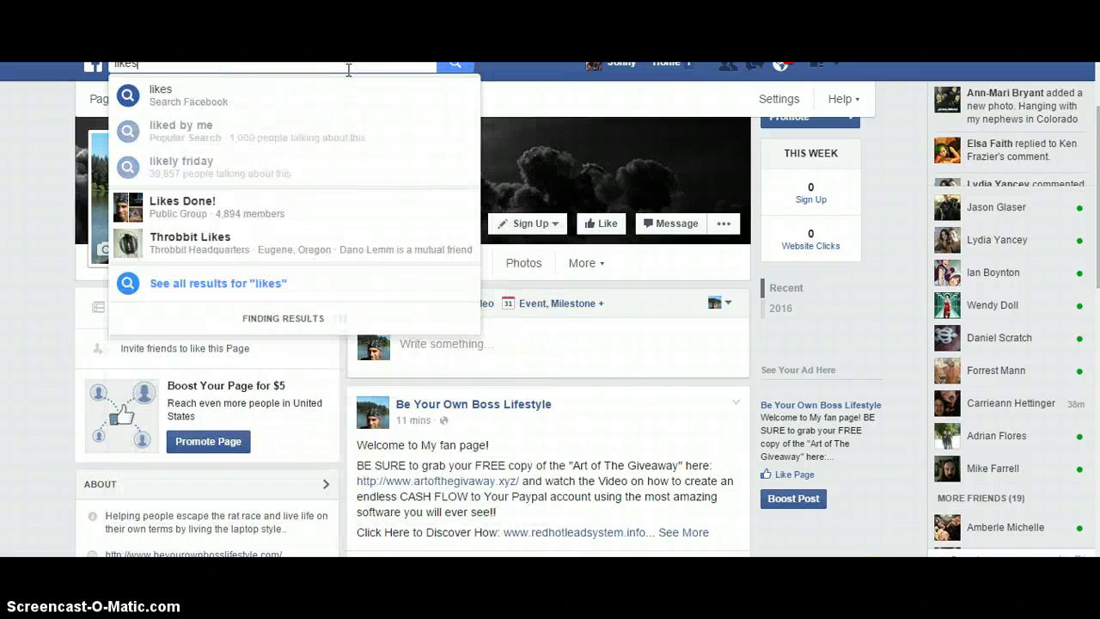
text( for likes)
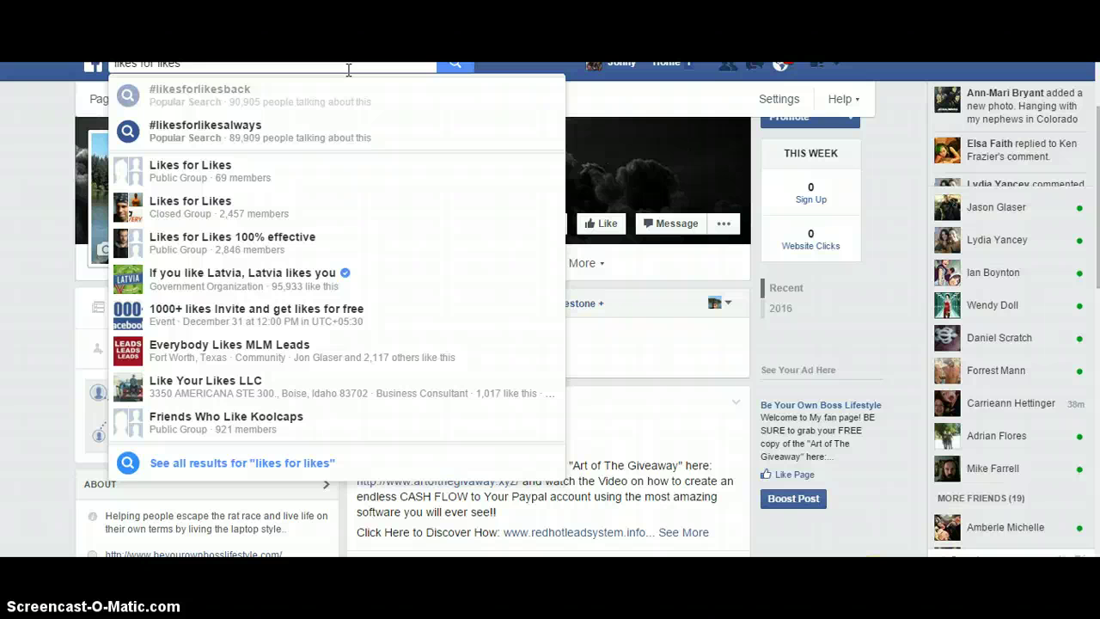
click(567, 93)
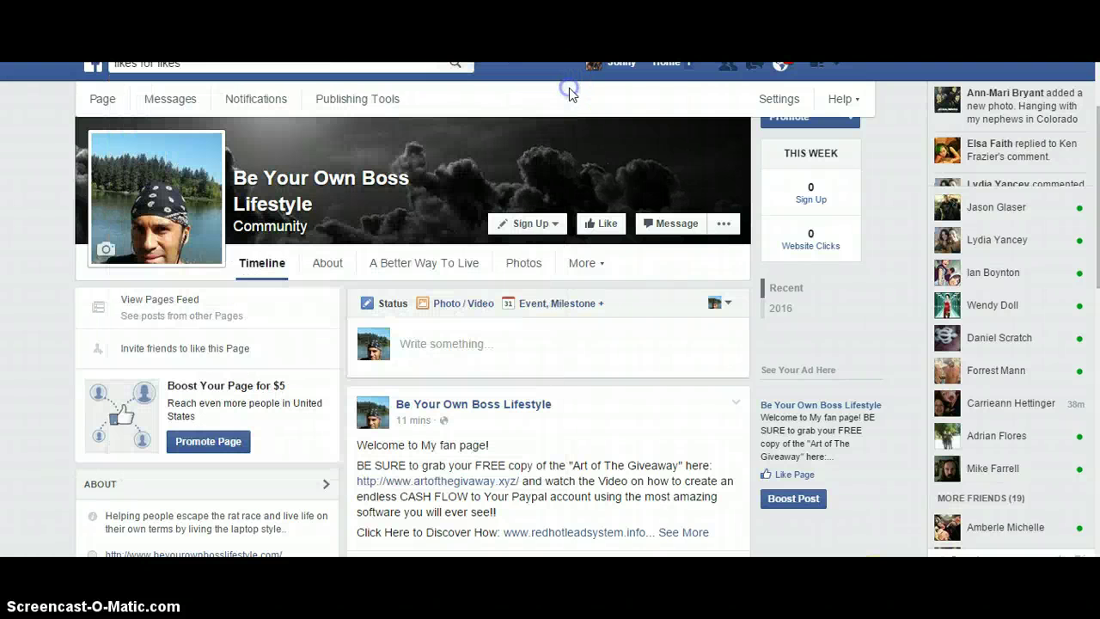
Step: Open the Business Manager account to see $25.97 spend and 4,540 impressions for Jan 14–20, 2016
click(835, 65)
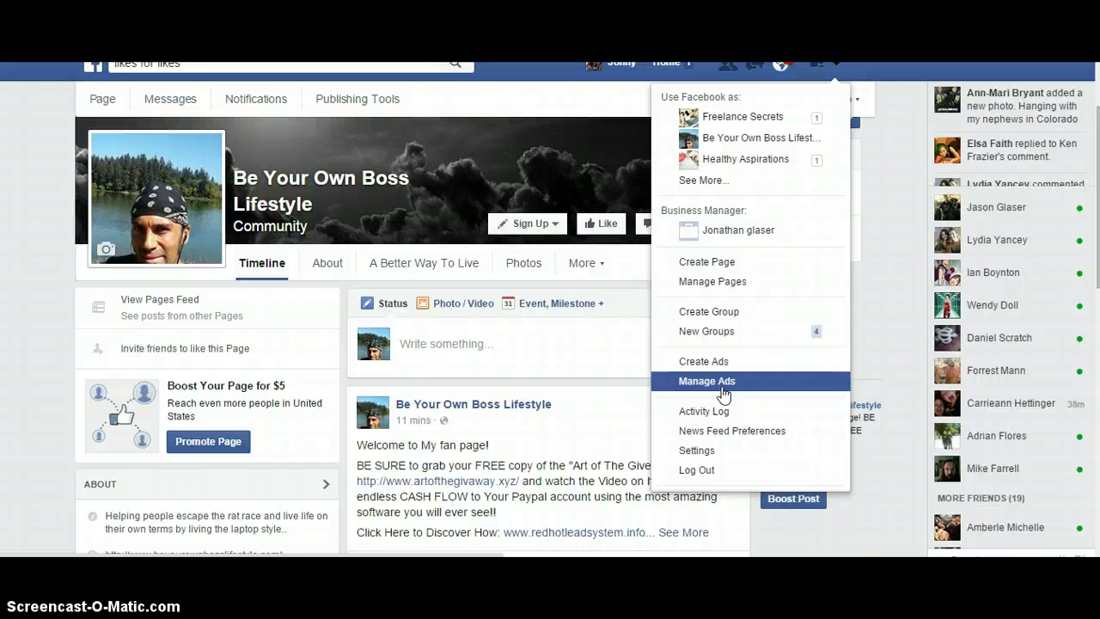
click(732, 314)
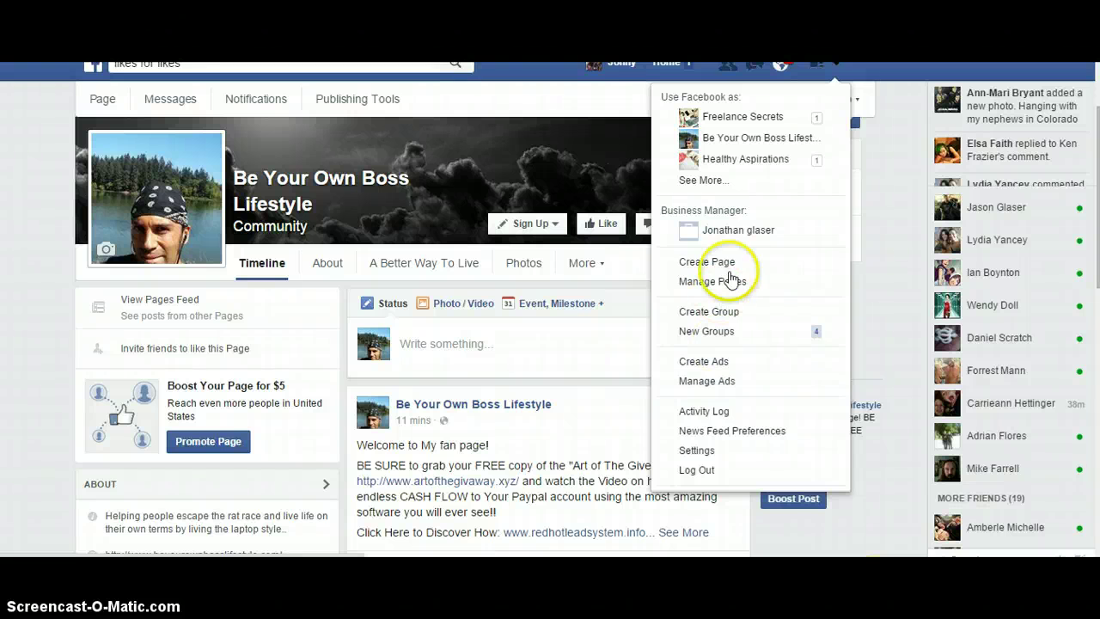
click(723, 237)
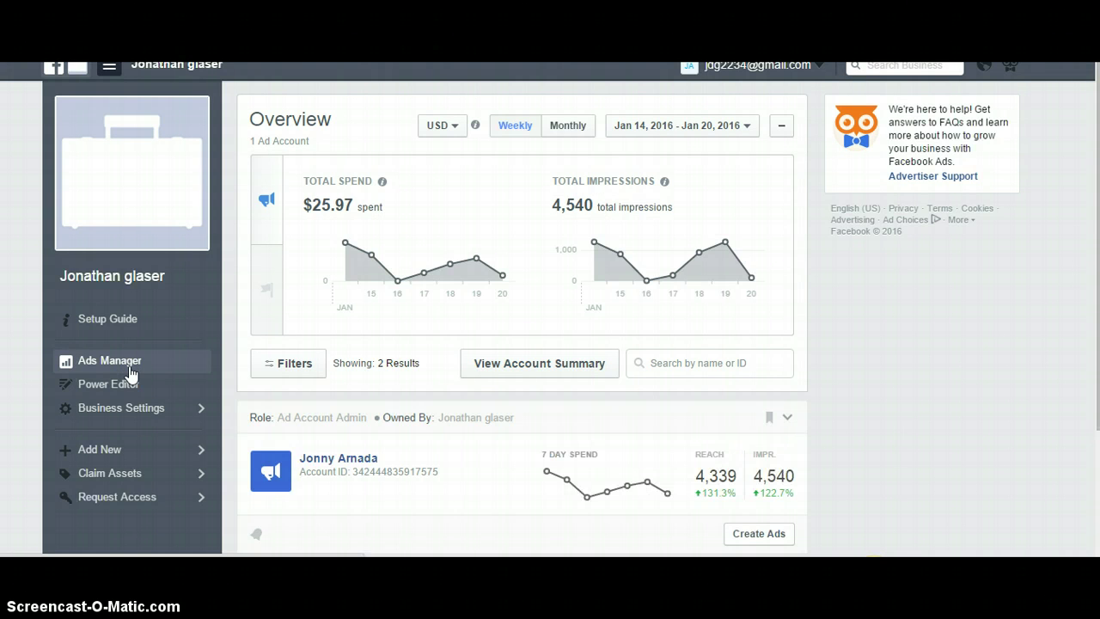
Step: Go to Ads Manager from Business Manager and start creating a new campaign
click(109, 361)
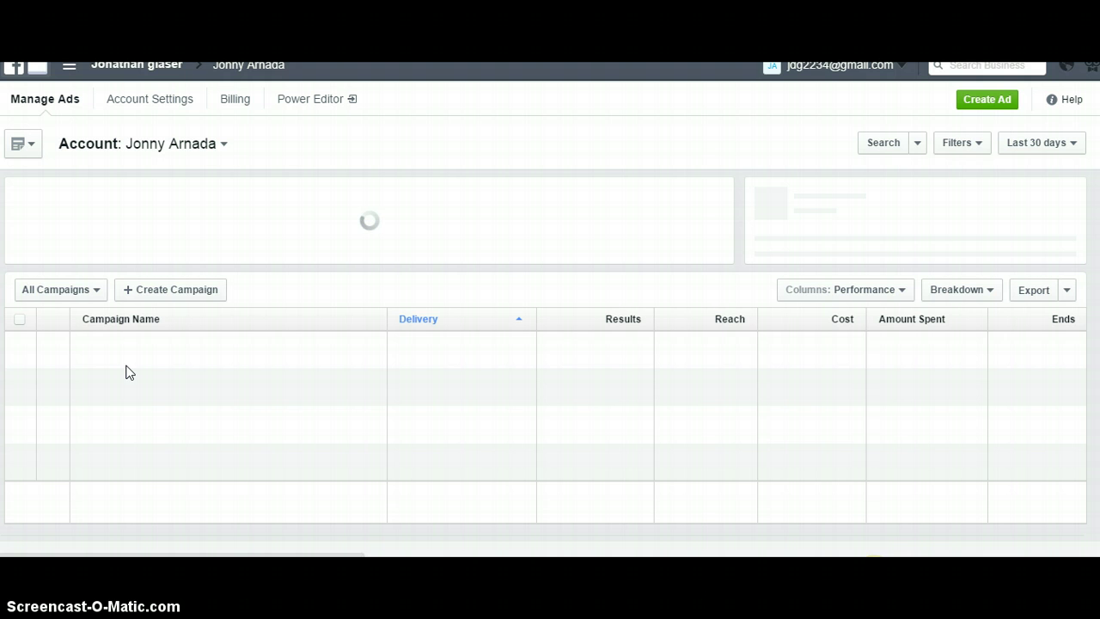
click(112, 243)
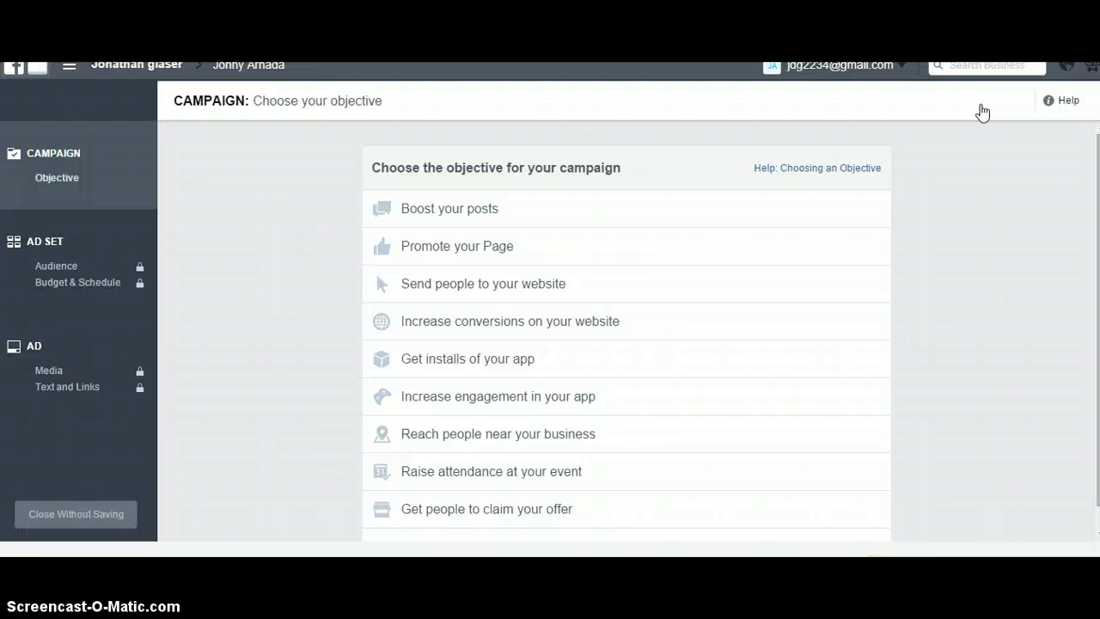
Step: Choose Promote your Page as the campaign objective
click(1049, 160)
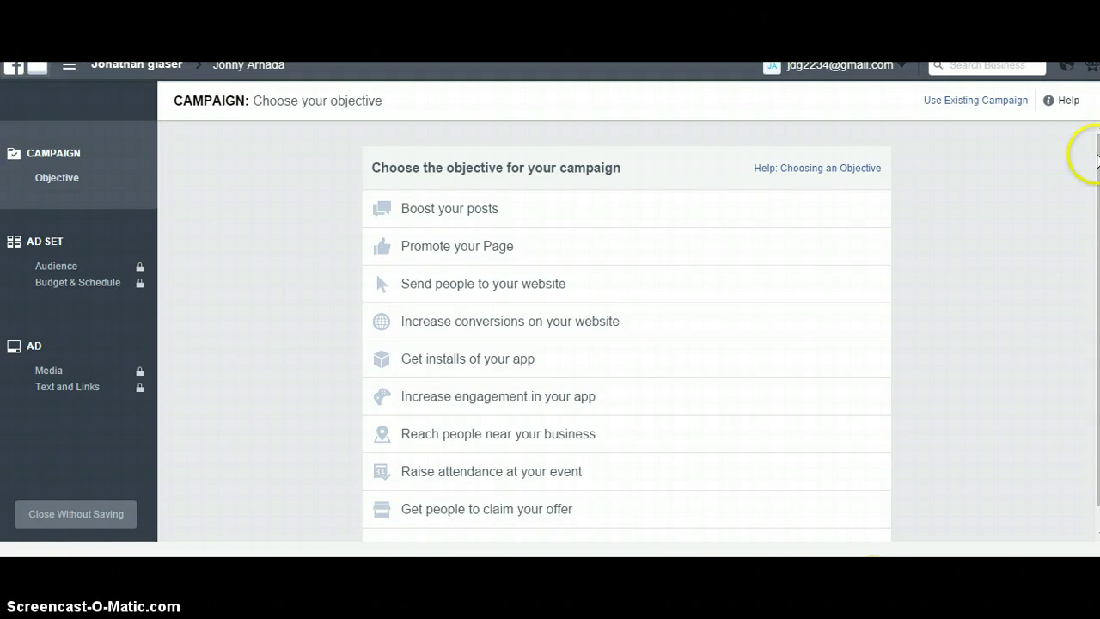
scroll(626, 344, down, 1)
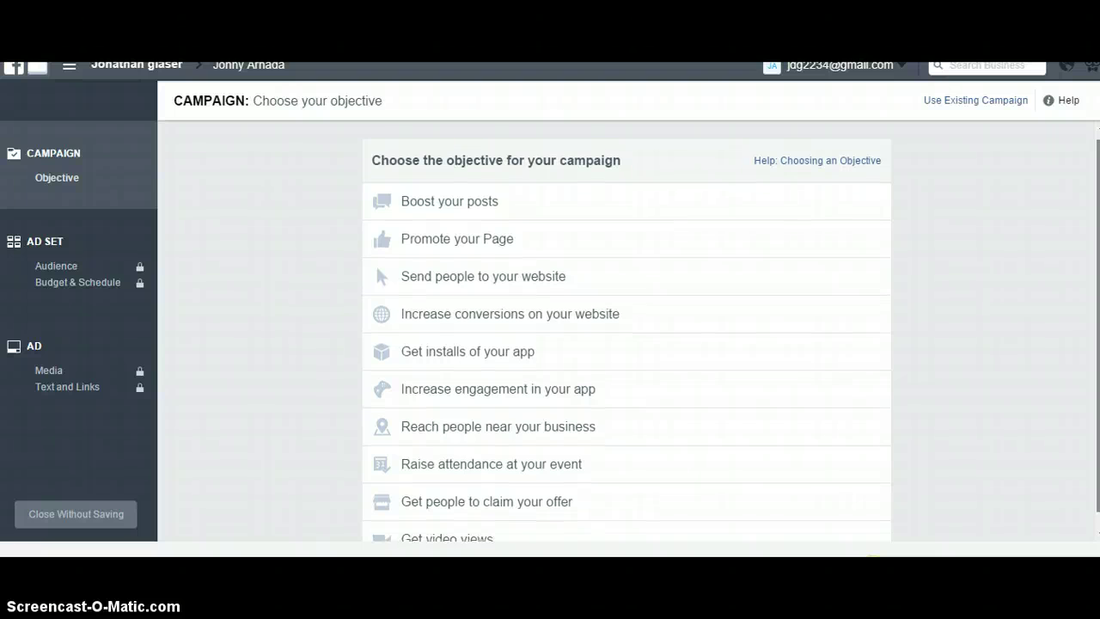
scroll(626, 343, up, 1)
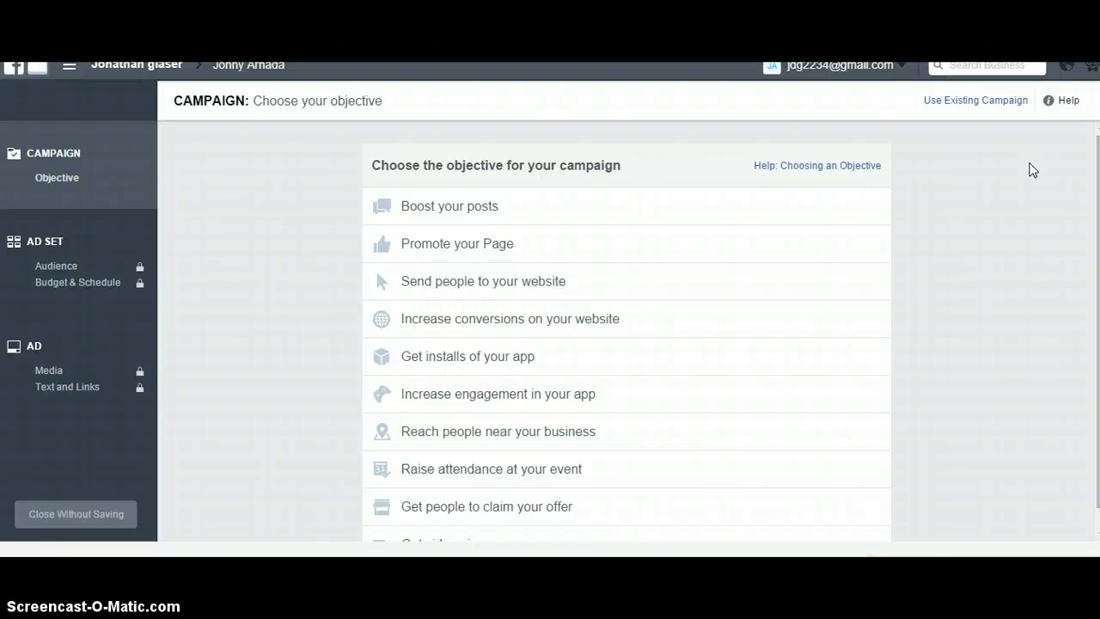
click(1075, 167)
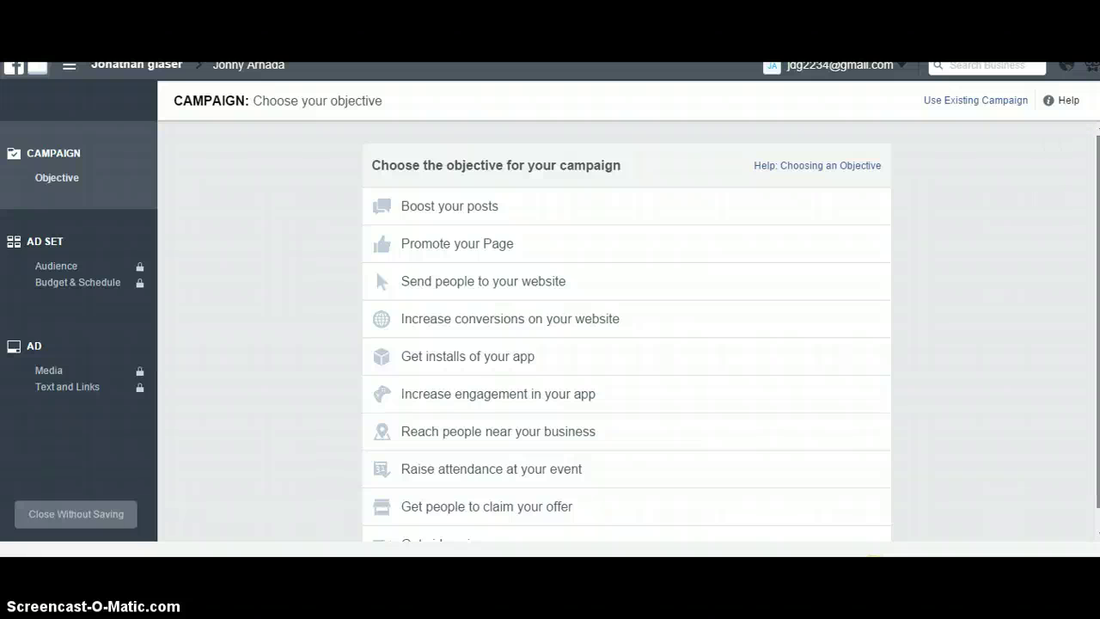
scroll(627, 335, down, 1)
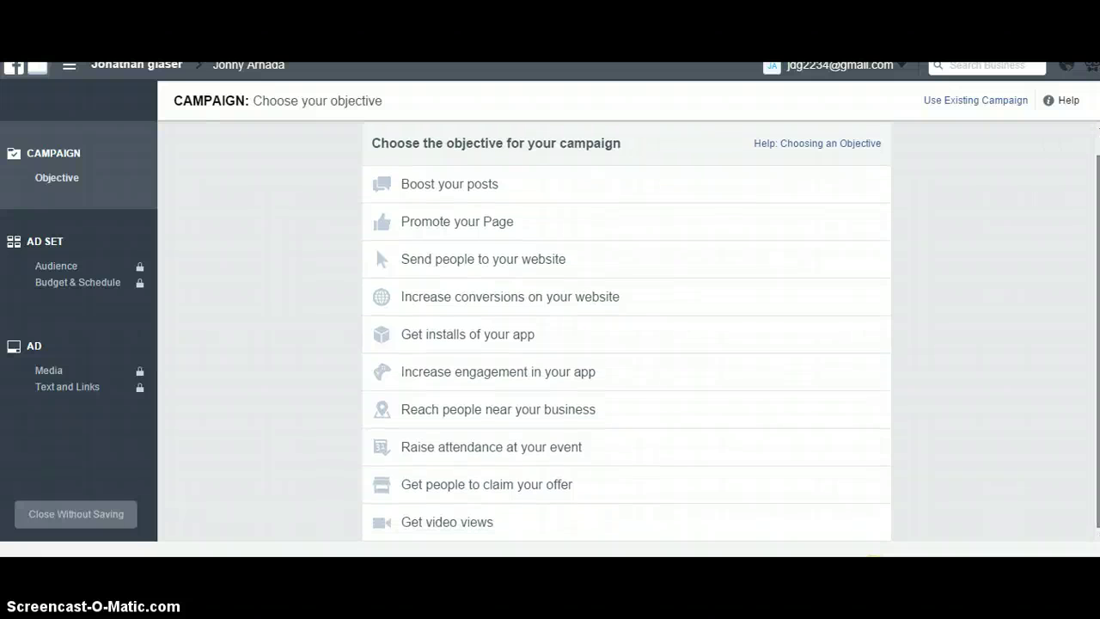
mouse_move(555, 181)
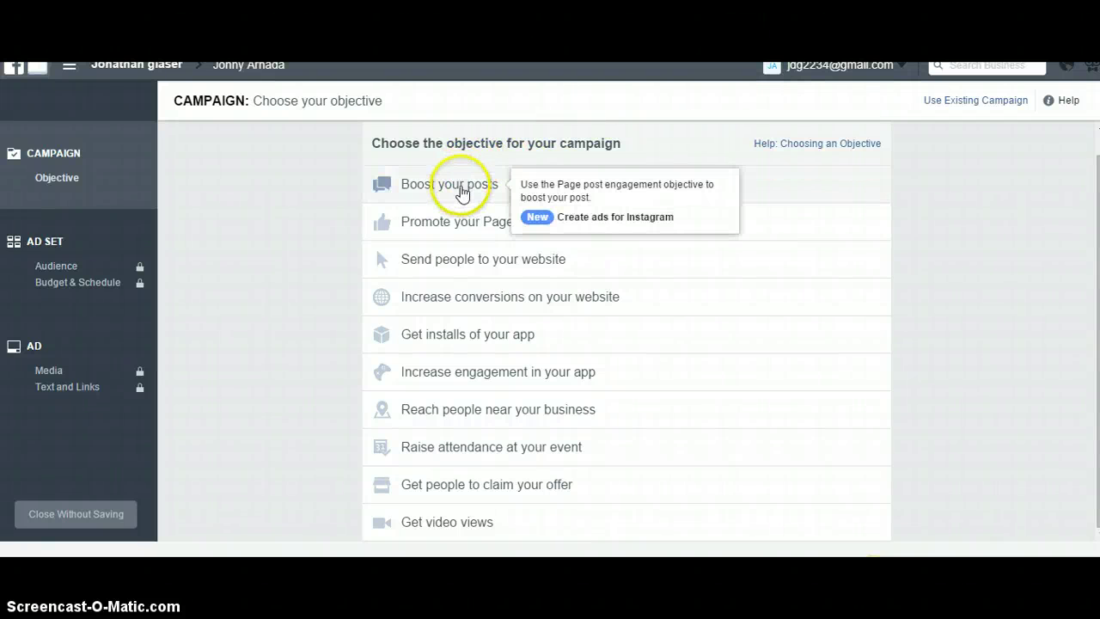
mouse_move(454, 219)
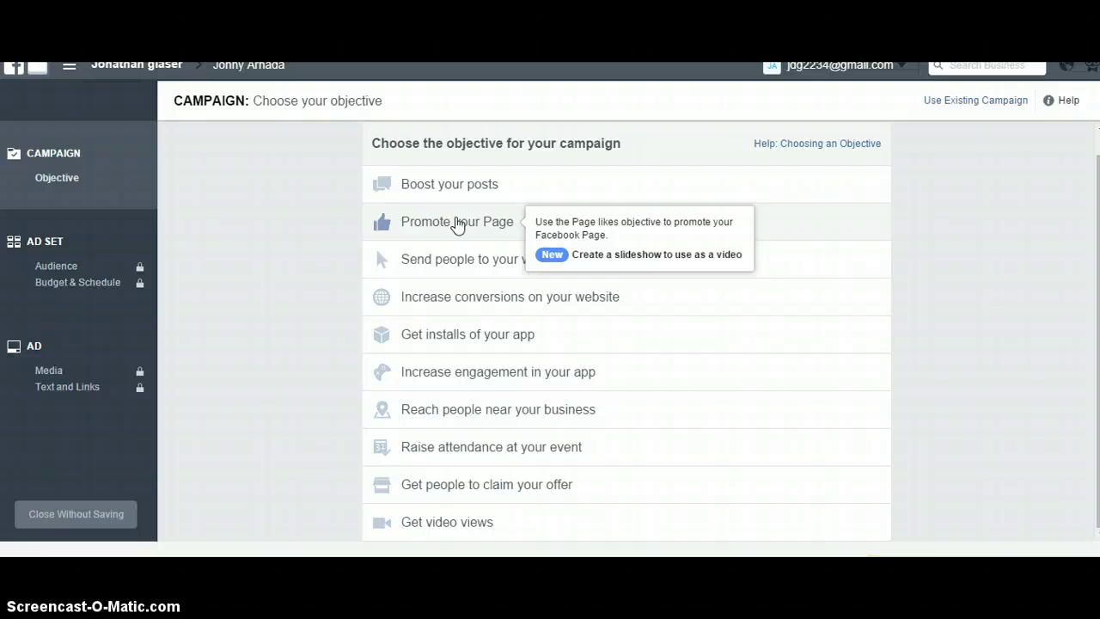
click(455, 224)
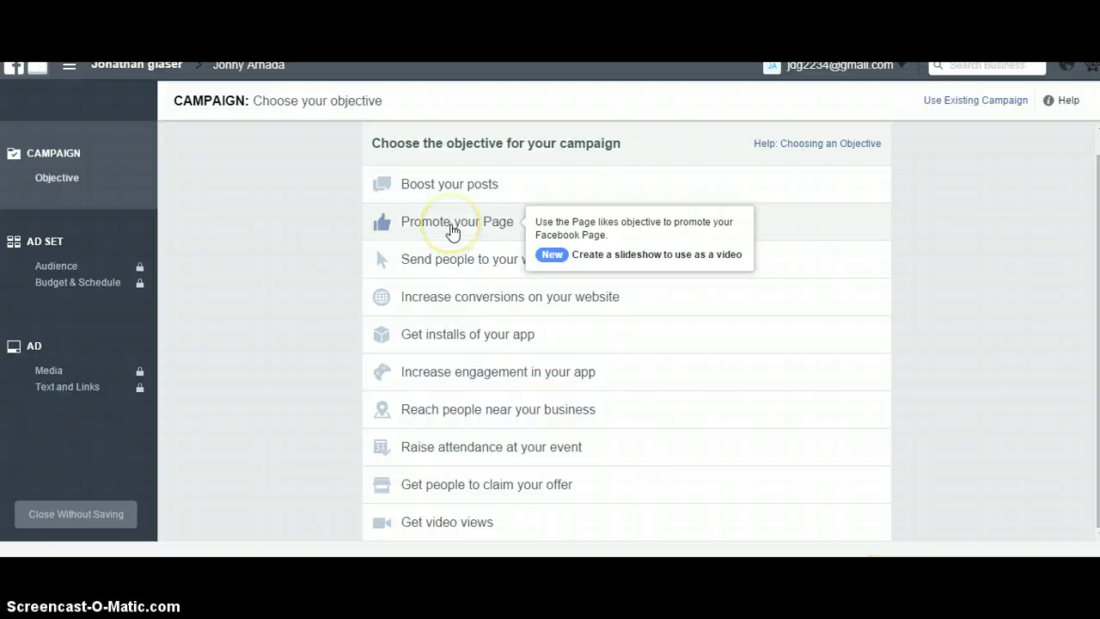
click(452, 228)
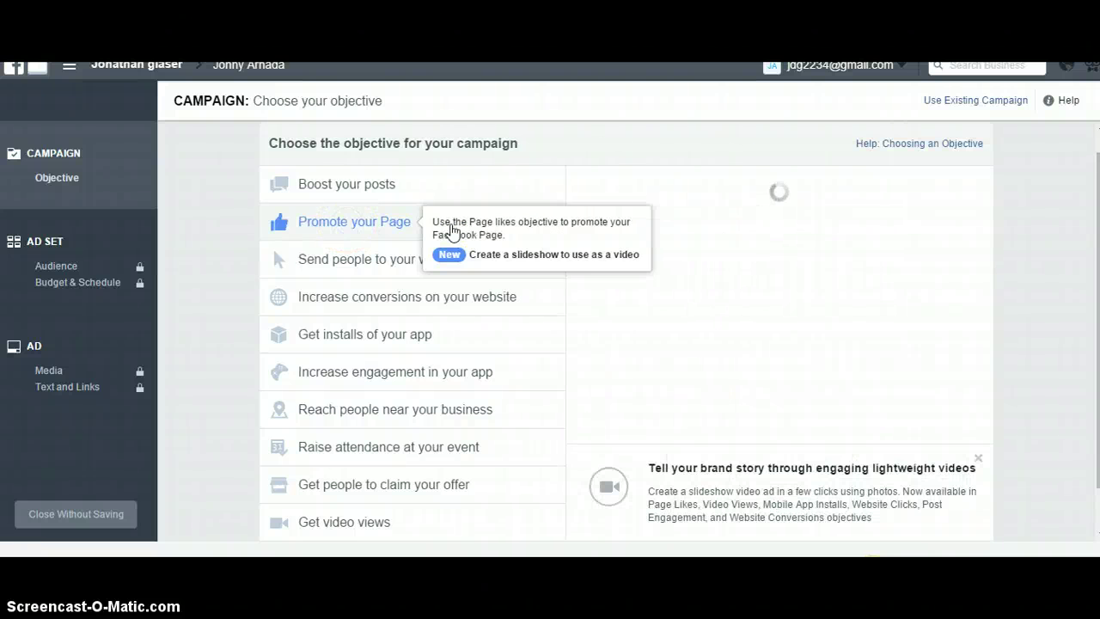
Step: Set the promoted Page to 'your own boss life' and continue to Set Audience & Budget
click(671, 233)
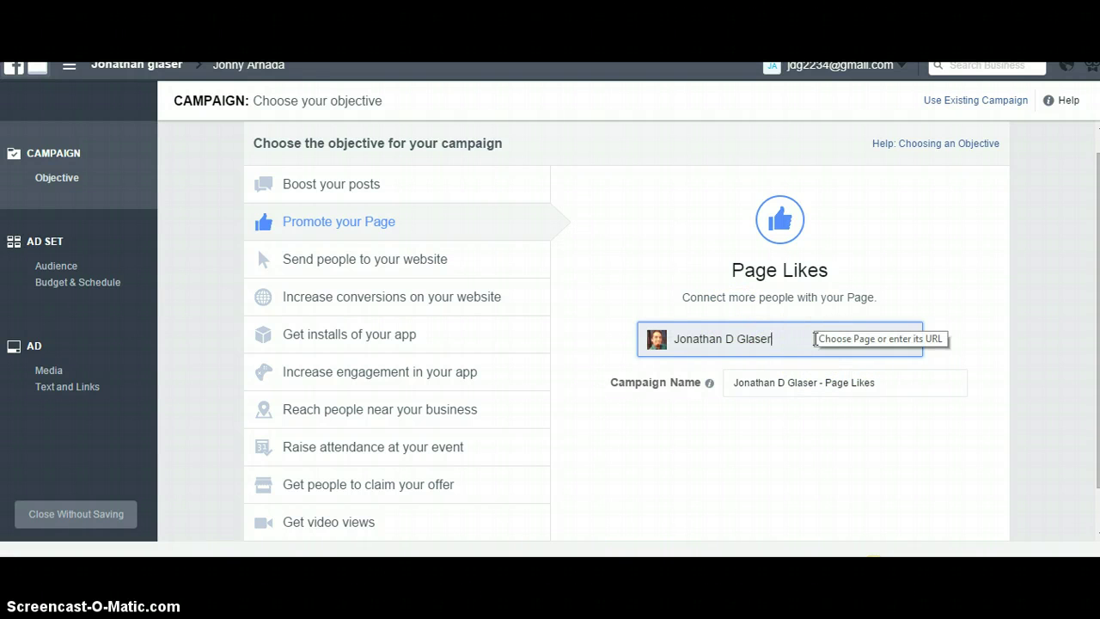
key(BackSpace)
text(be)
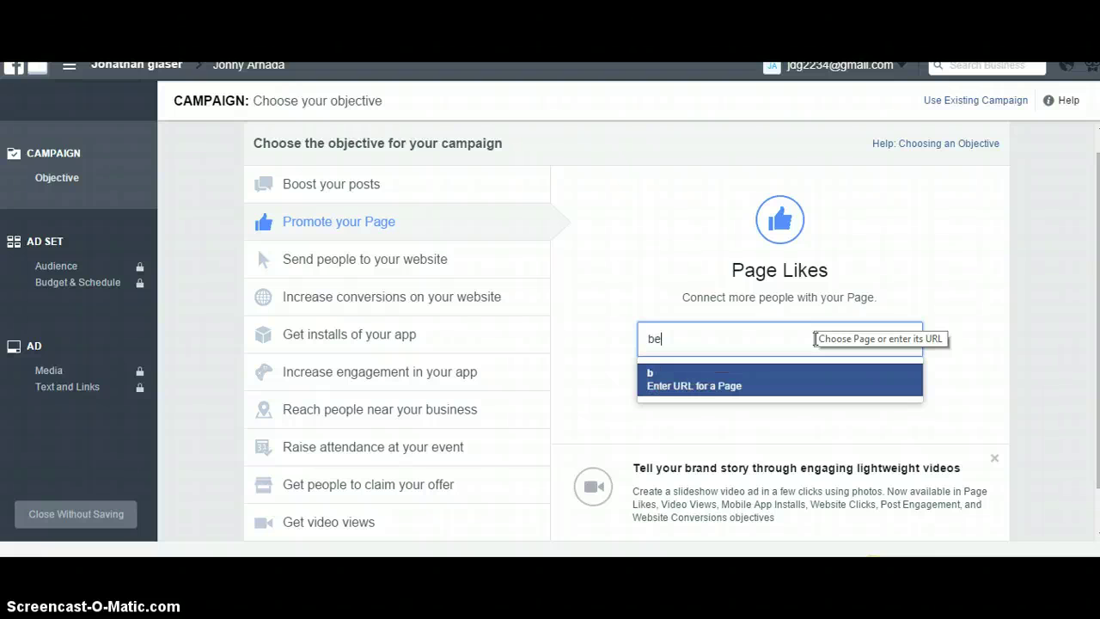
text( yuor)
key(BackSpace)
key(BackSpace)
key(BackSpace)
key(BackSpace)
text(your own )
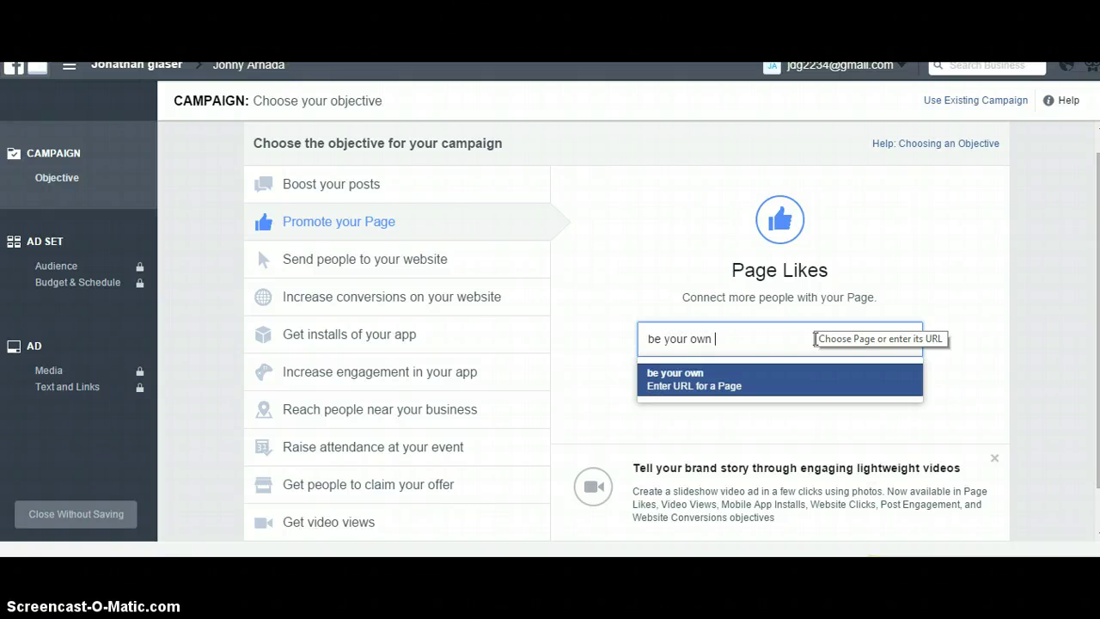
text(boss life)
key(BackSpace)
key(BackSpace)
key(BackSpace)
key(BackSpace)
key(BackSpace)
key(BackSpace)
key(BackSpace)
key(BackSpace)
key(BackSpace)
key(BackSpace)
key(BackSpace)
key(BackSpace)
key(BackSpace)
key(BackSpace)
key(BackSpace)
key(BackSpace)
key(BackSpace)
key(BackSpace)
key(BackSpace)
key(BackSpace)
key(BackSpace)
click(800, 376)
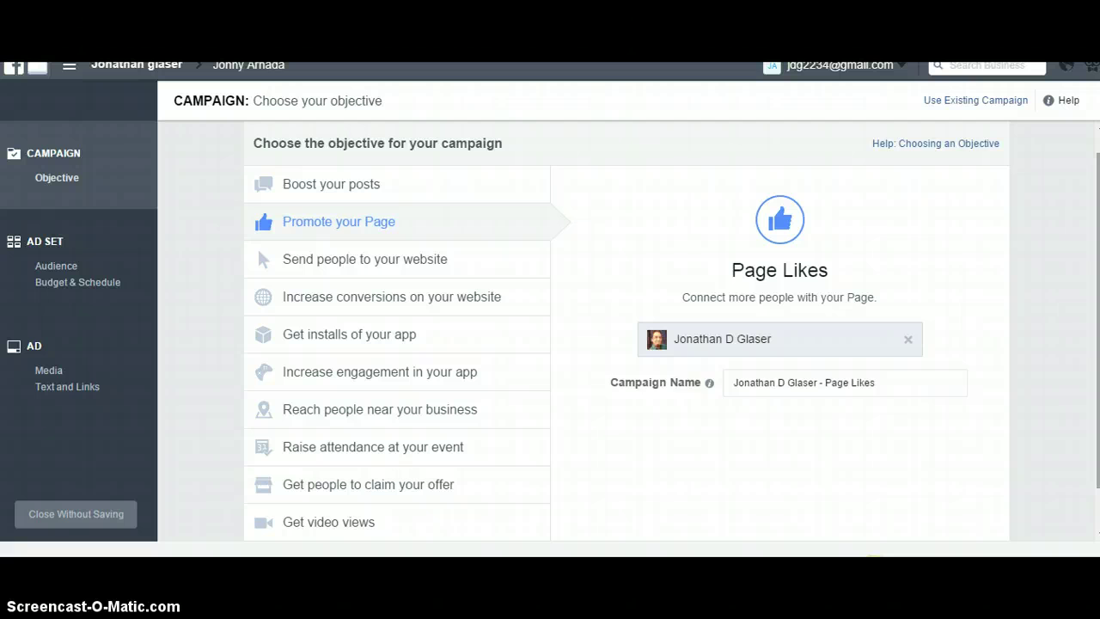
scroll(1049, 485, down, 1)
click(922, 518)
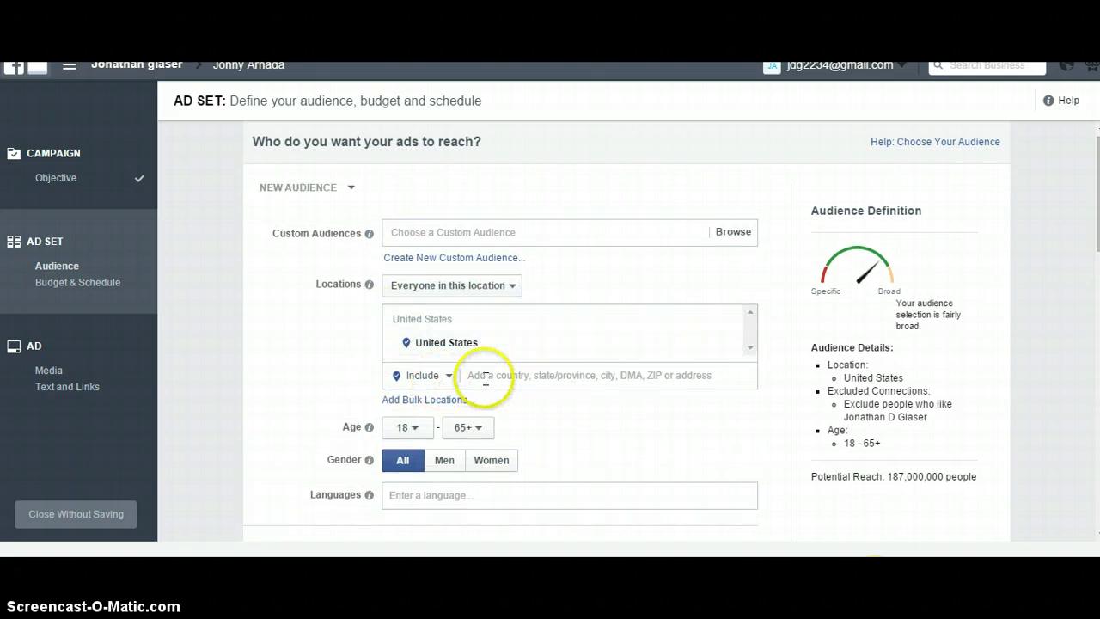
Step: Add Canada alongside the United States as target locations, raising reach to 206,000,000
click(485, 378)
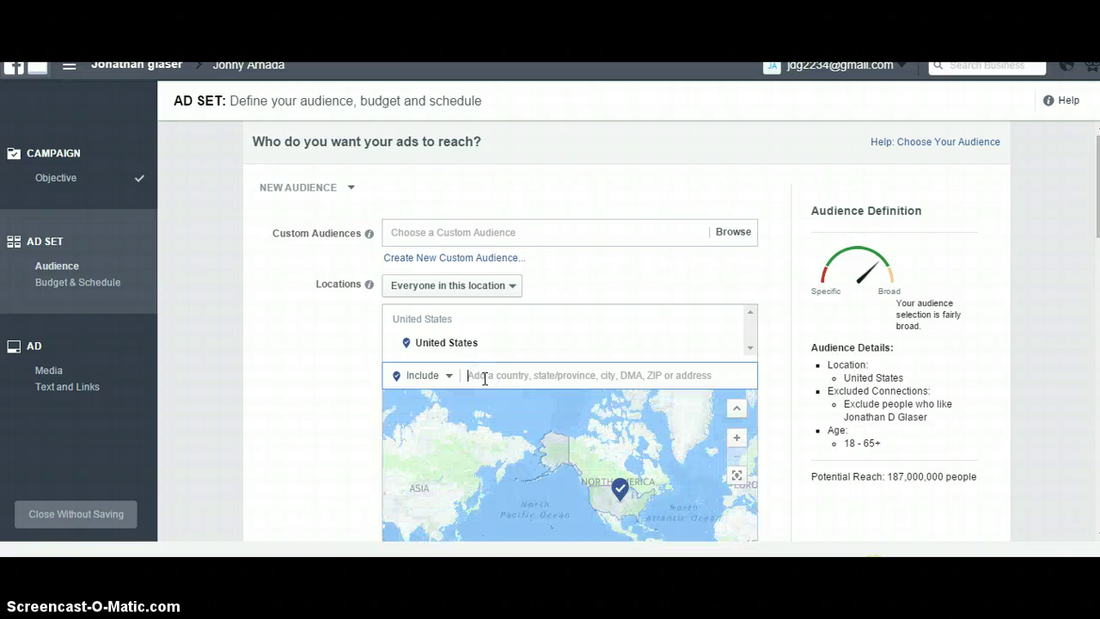
text(canda)
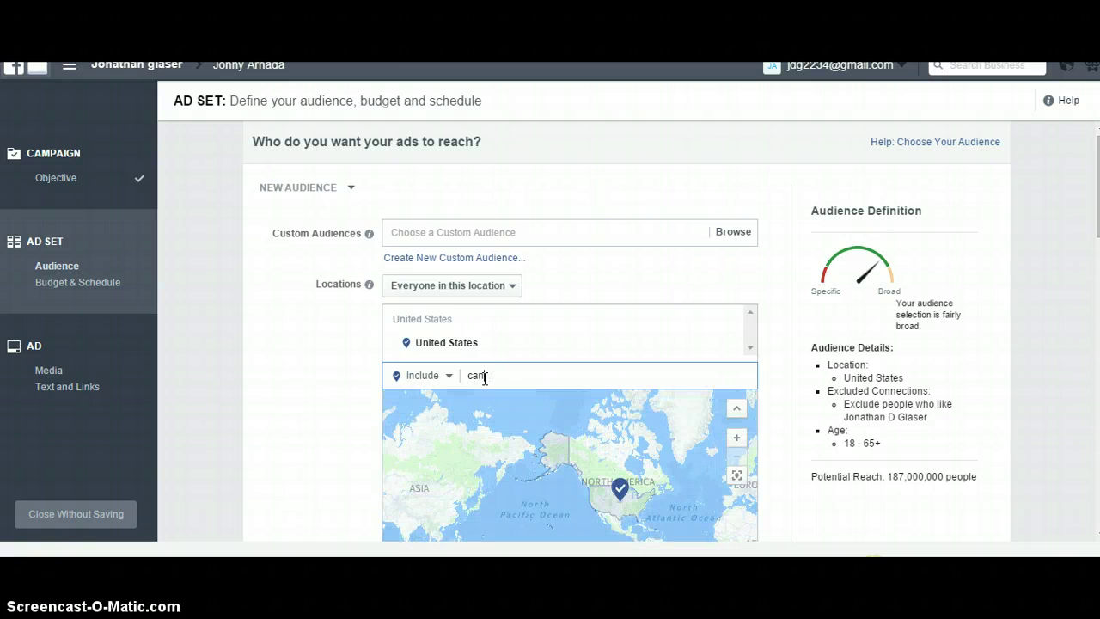
key(BackSpace)
key(BackSpace)
text(ada)
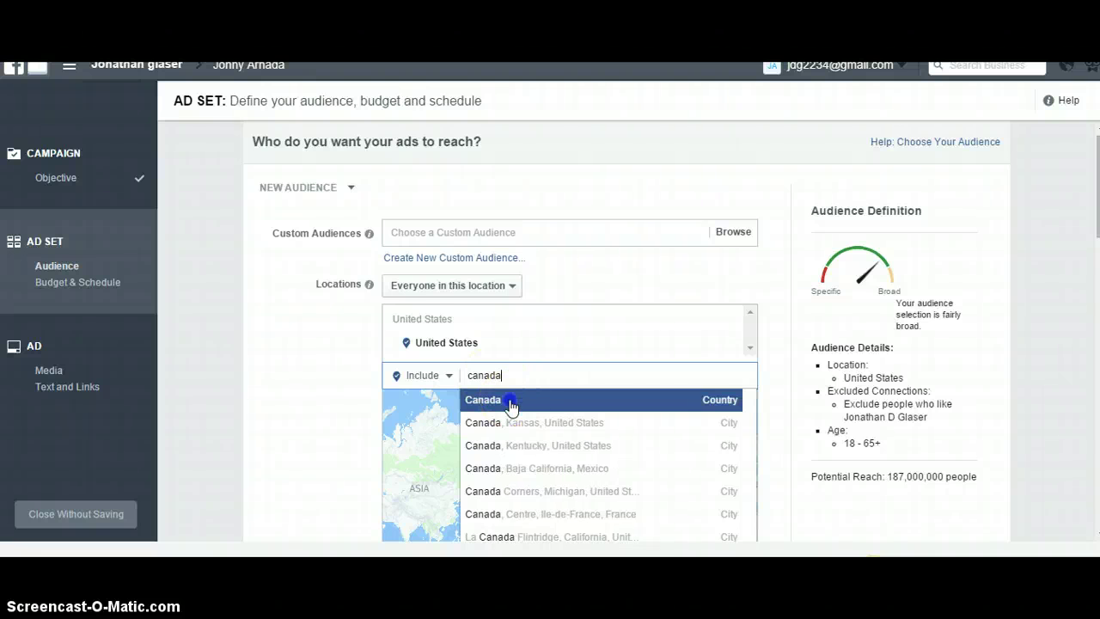
click(511, 403)
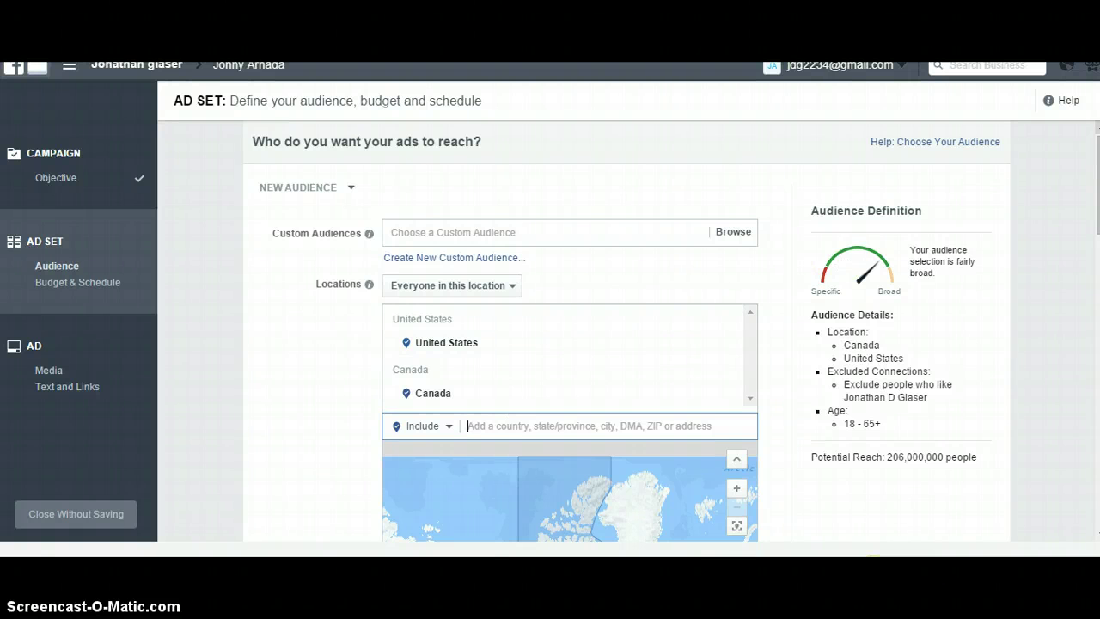
scroll(627, 331, down, 1)
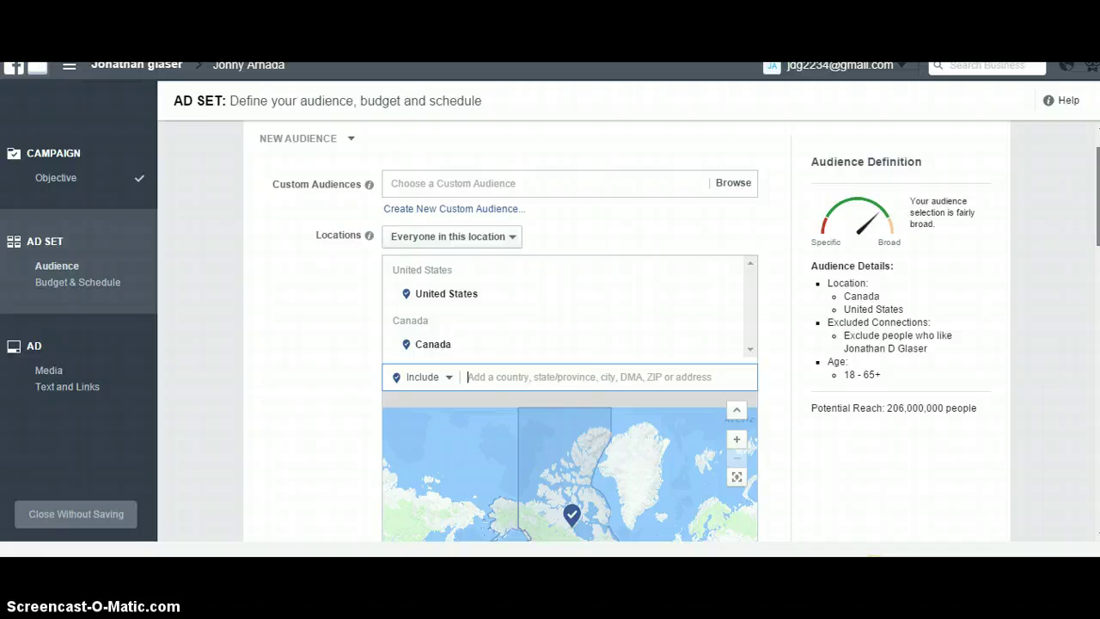
scroll(628, 331, up, 1)
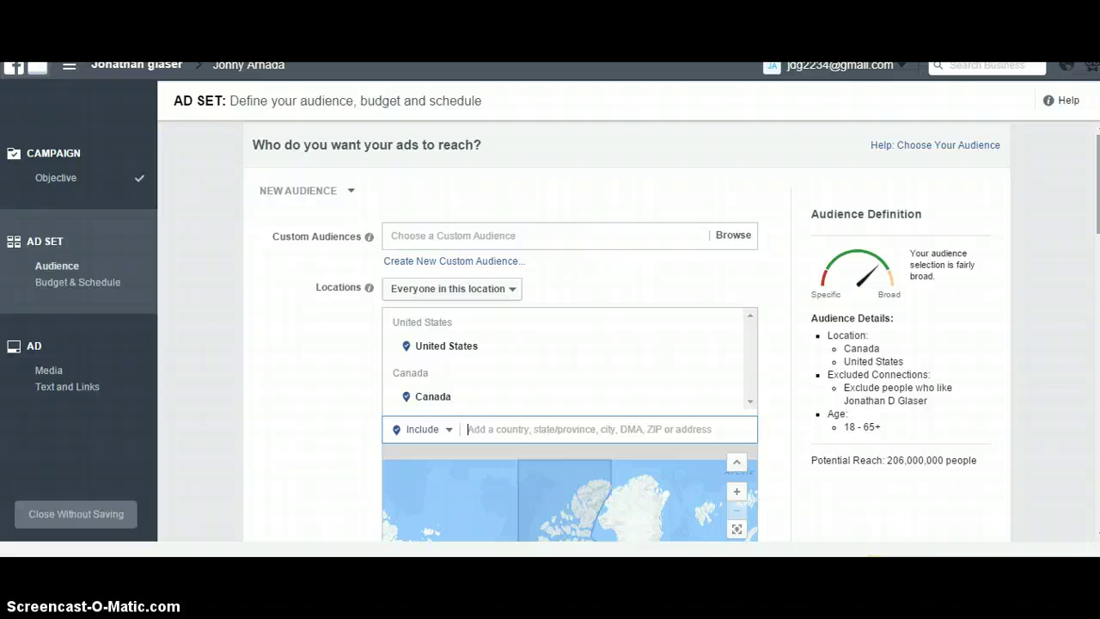
scroll(628, 335, down, 3)
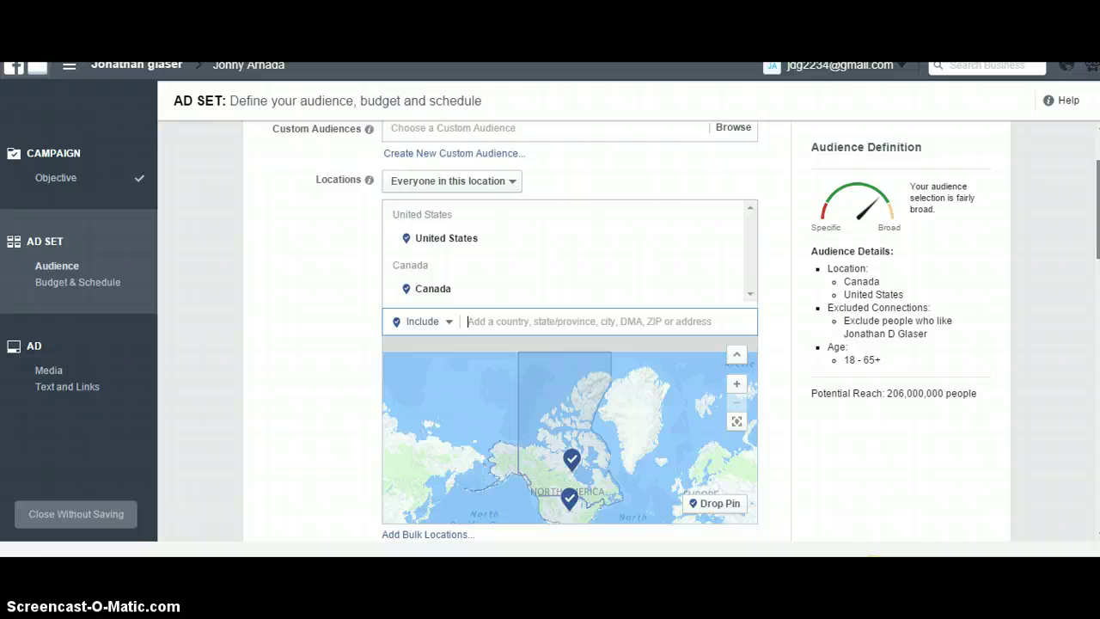
scroll(628, 335, down, 5)
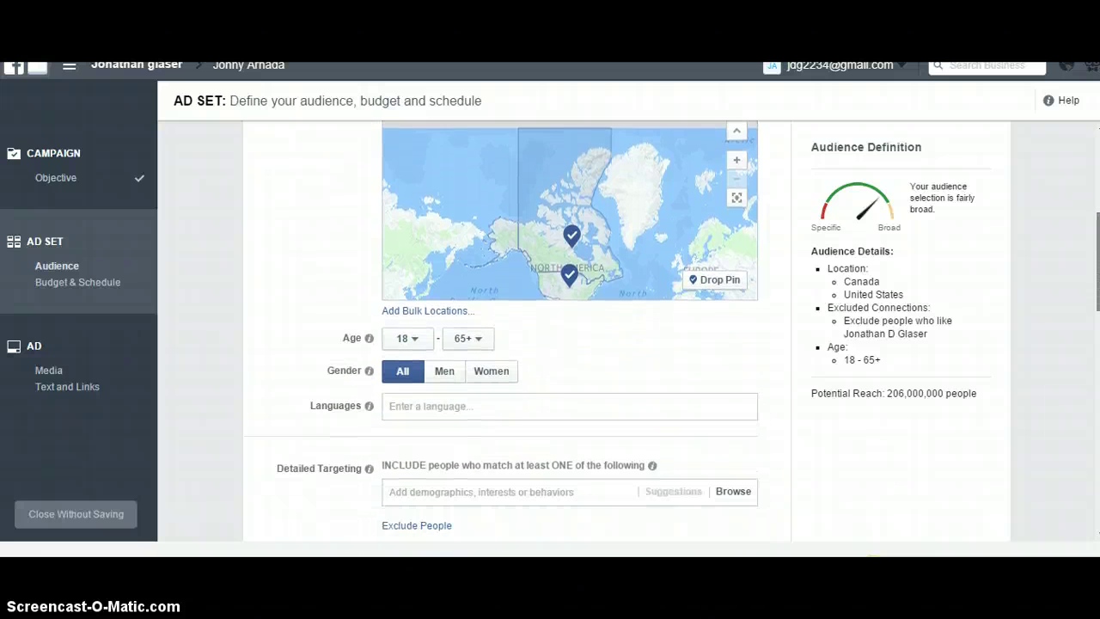
scroll(627, 336, down, 1)
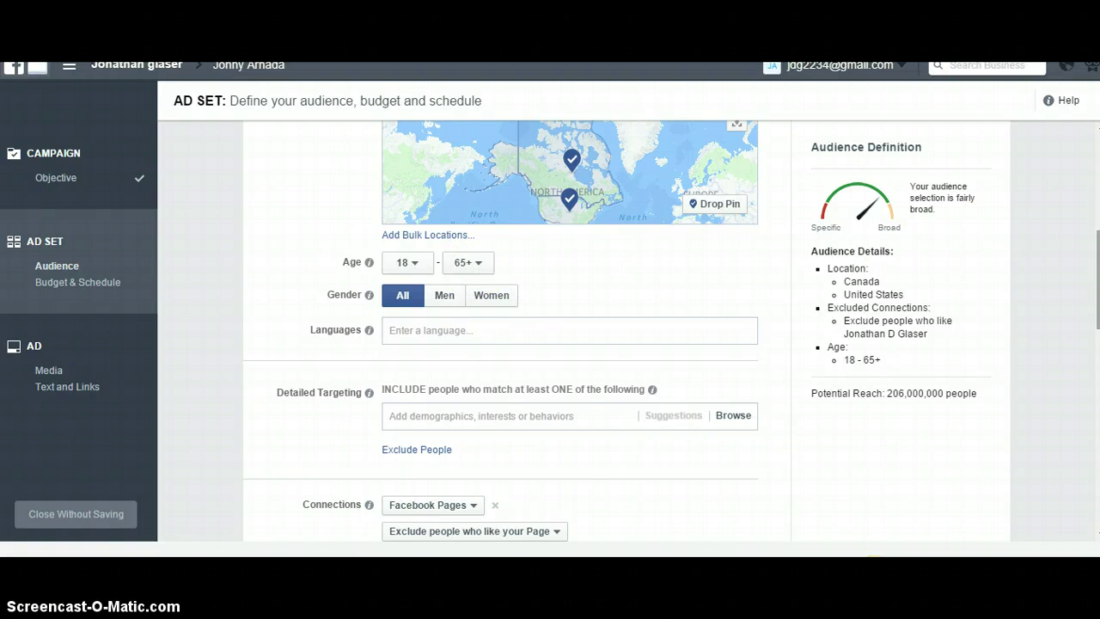
scroll(959, 306, down, 5)
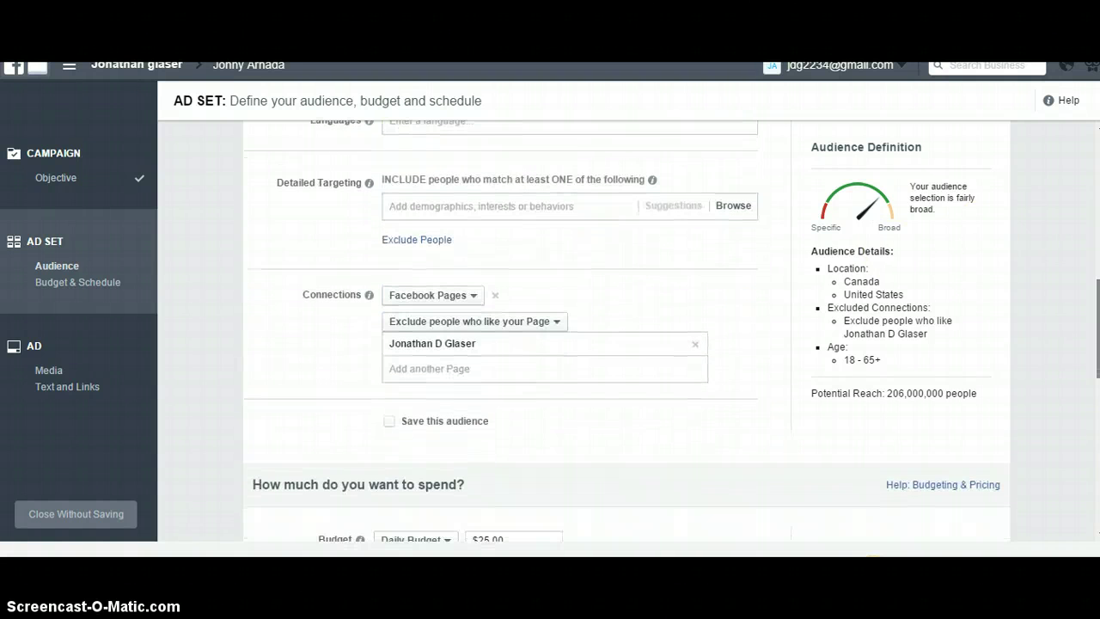
Step: Browse the Detailed Targeting categories: Demographics, Interests, Behaviors and More Categories
click(460, 207)
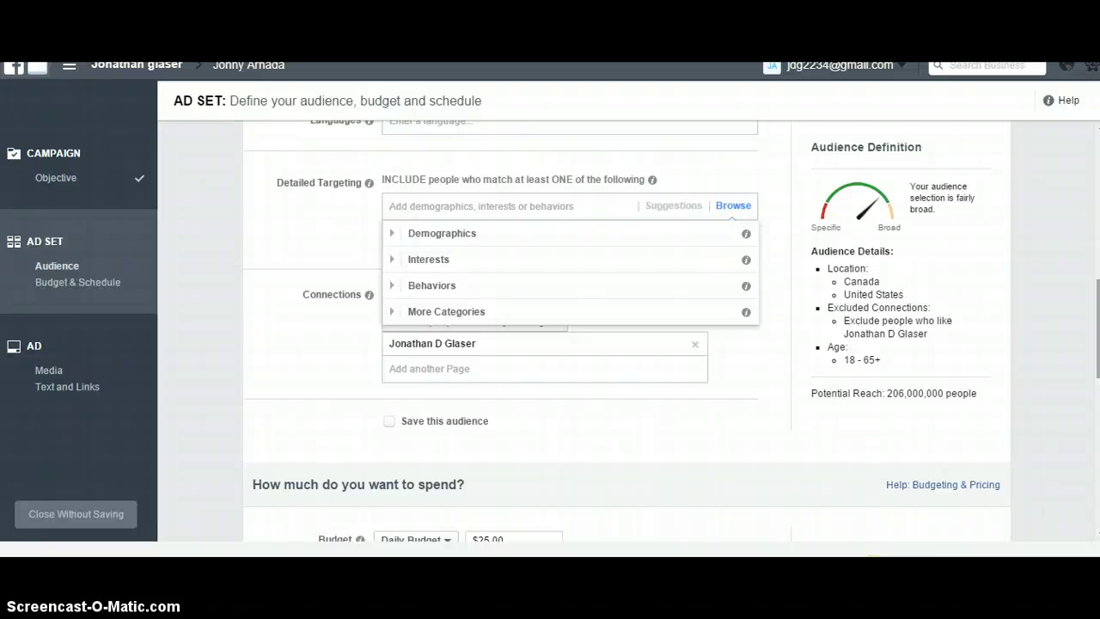
Step: Add Gary Vaynerchuk as a Detailed Targeting interest, narrowing potential reach to 640,000
scroll(626, 331, down, 1)
scroll(626, 332, down, 1)
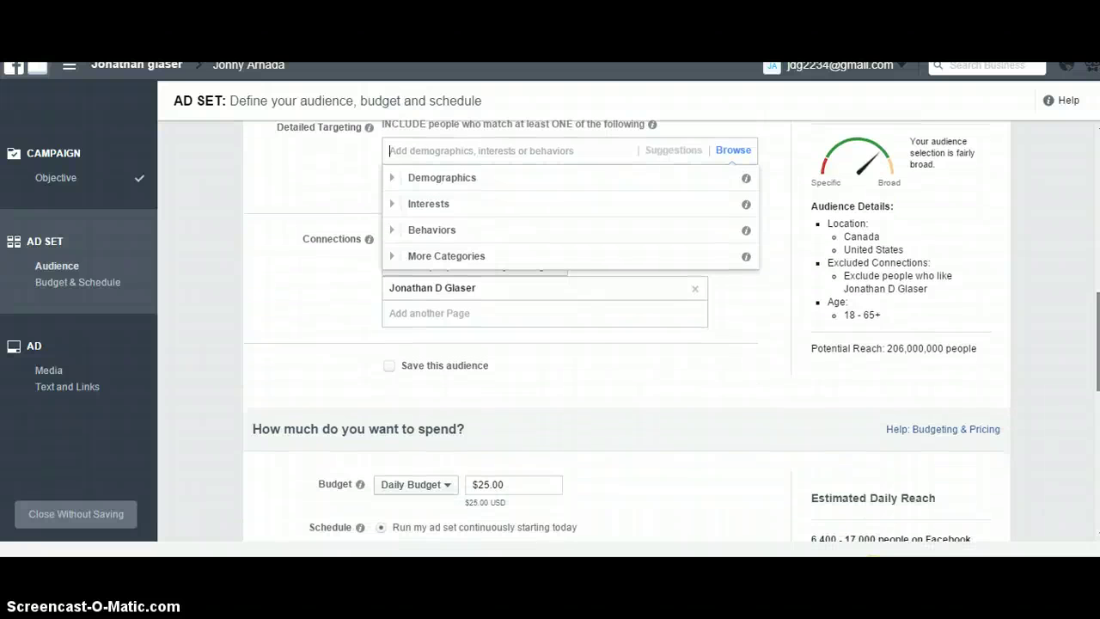
scroll(835, 338, down, 4)
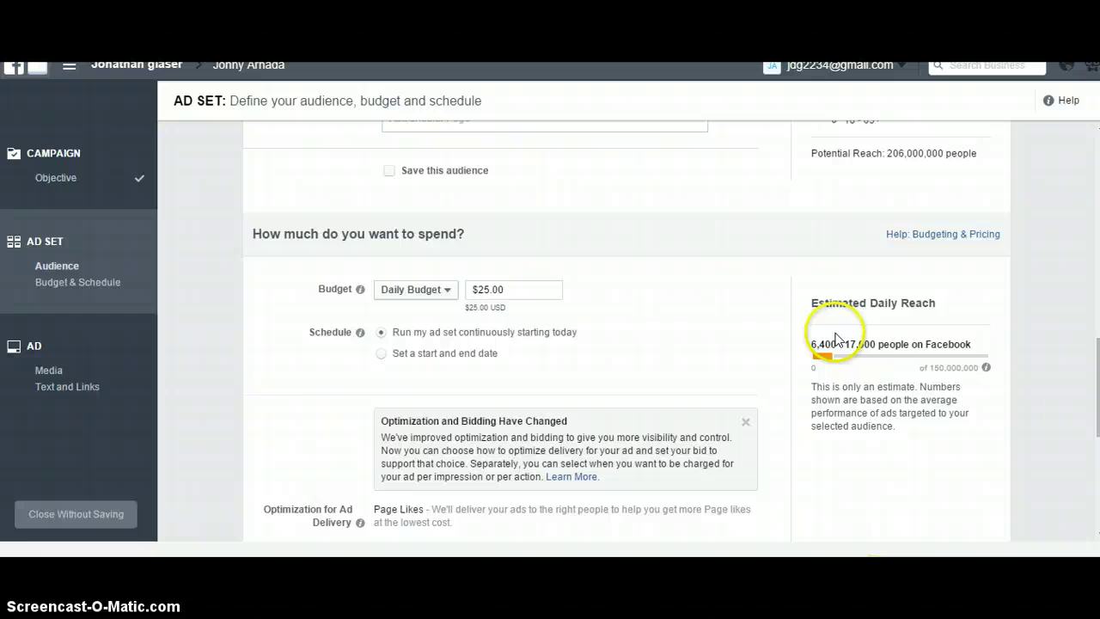
click(505, 289)
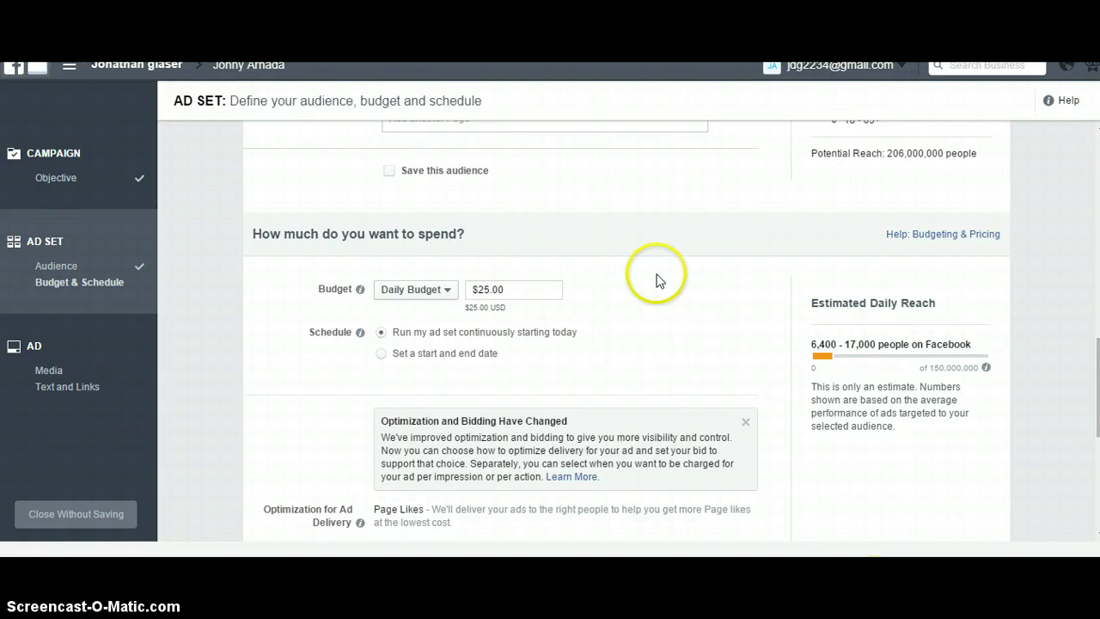
drag(1097, 365, 1095, 277)
click(439, 306)
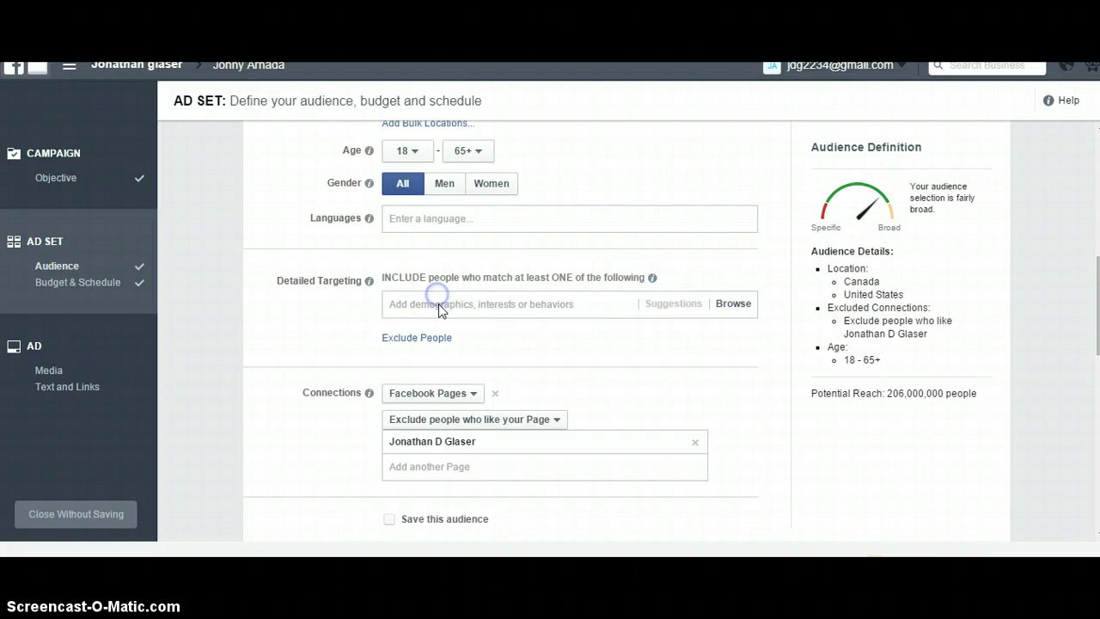
text(gary )
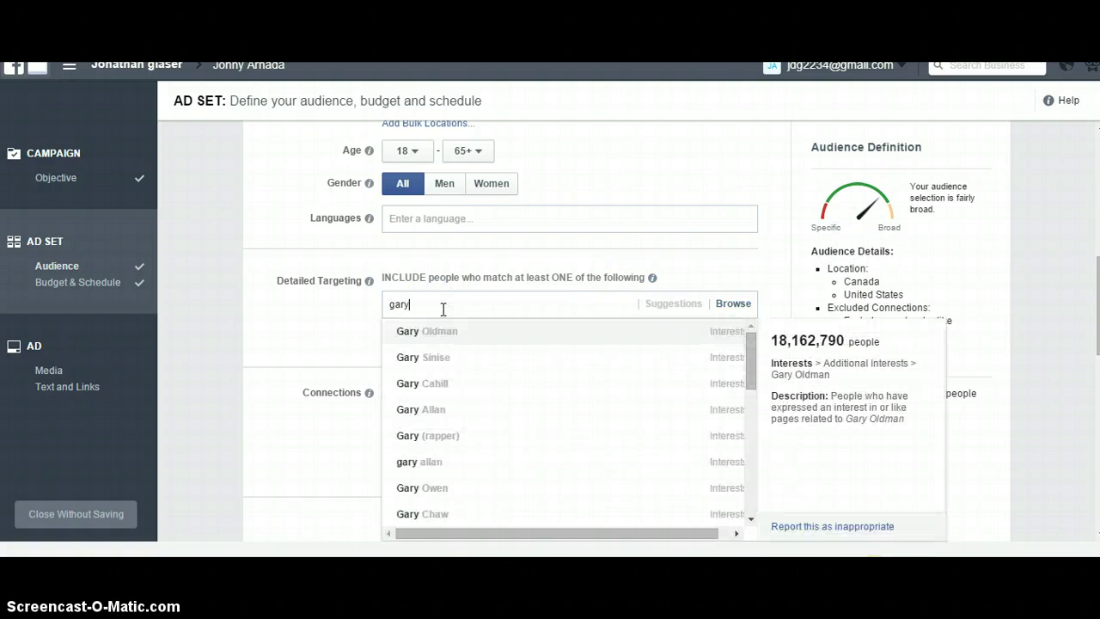
text(vay)
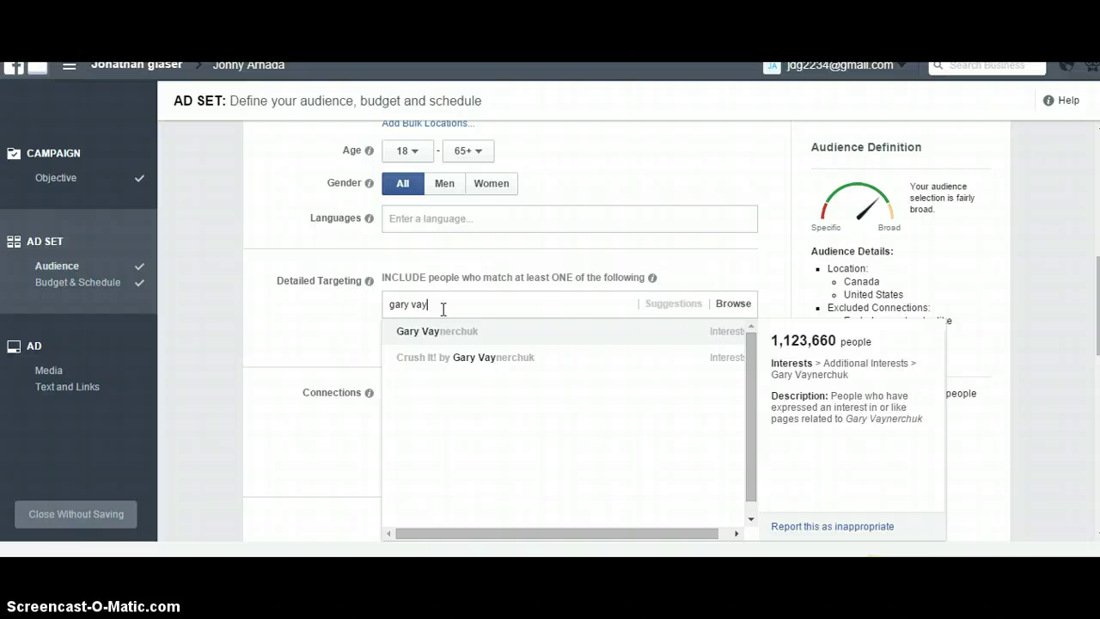
click(437, 334)
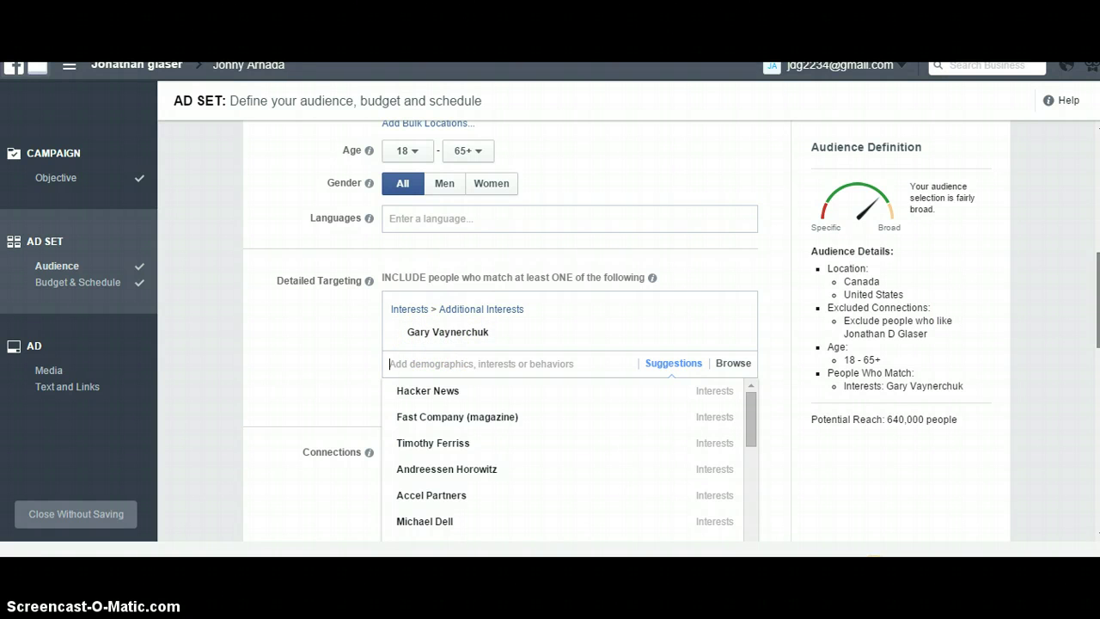
scroll(678, 381, down, 2)
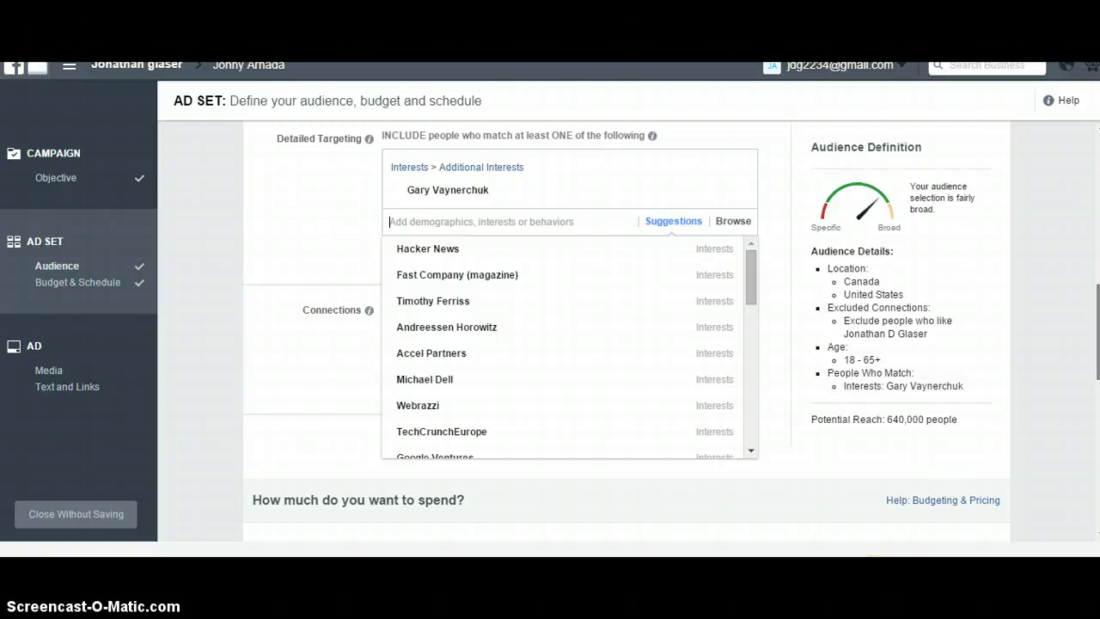
scroll(708, 270, down, 3)
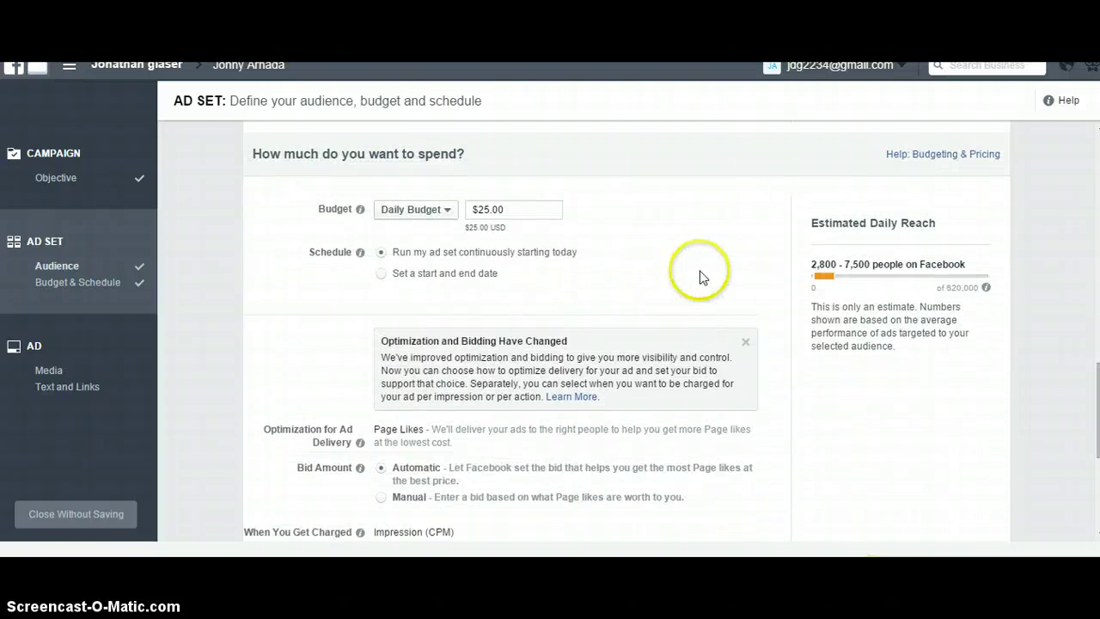
Step: Set a $5.00 daily budget with a manual $0.20 bid, charged per Page Like
click(488, 209)
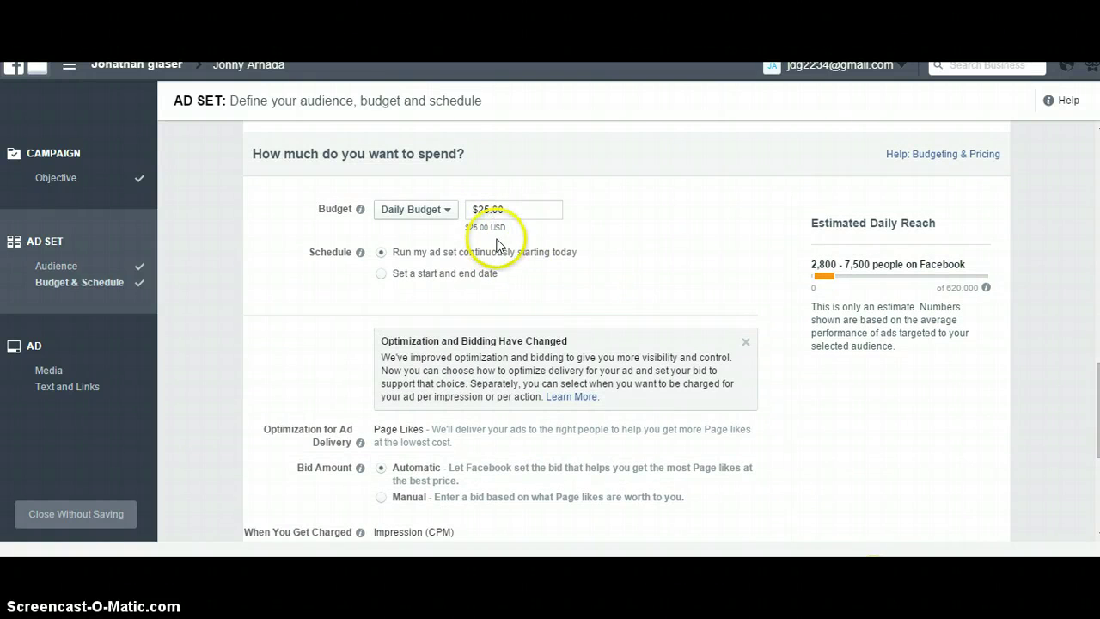
key(BackSpace)
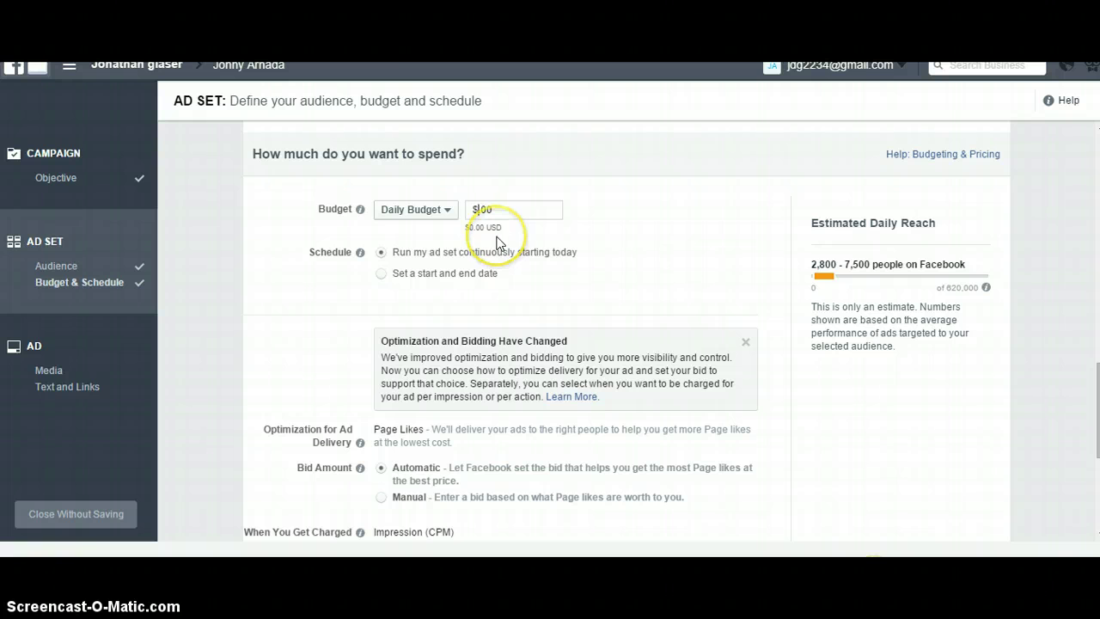
text(5)
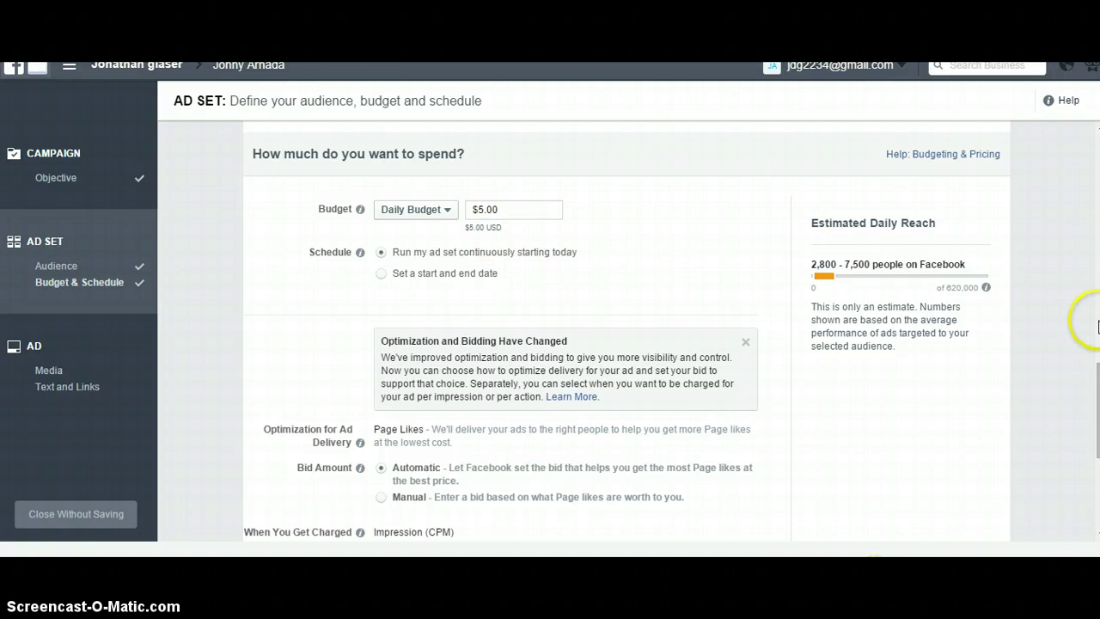
scroll(625, 303, down, 2)
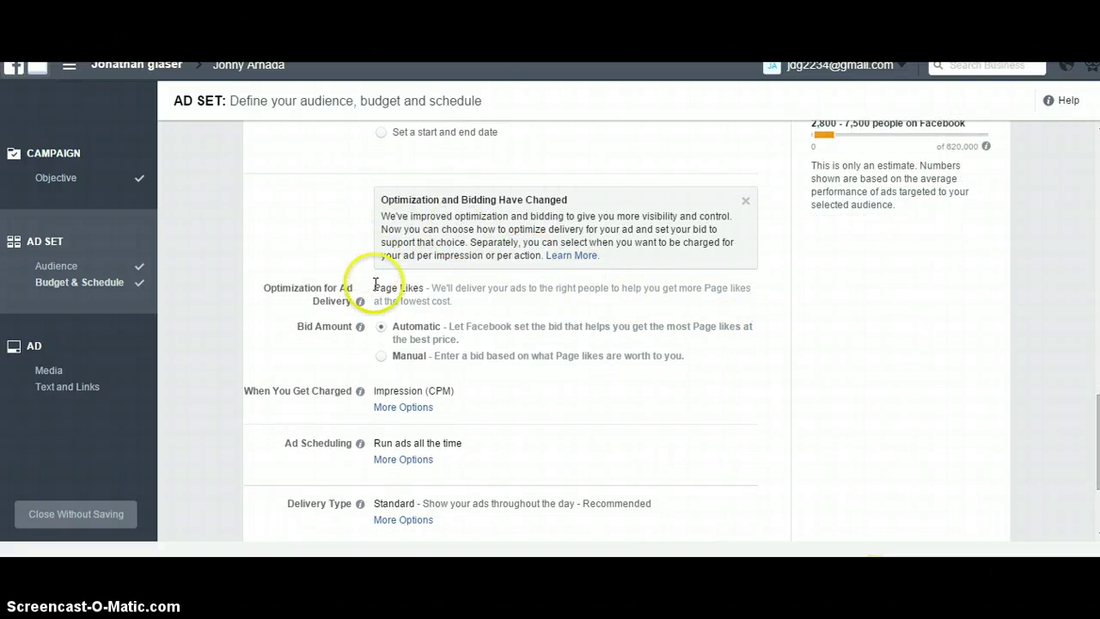
click(382, 356)
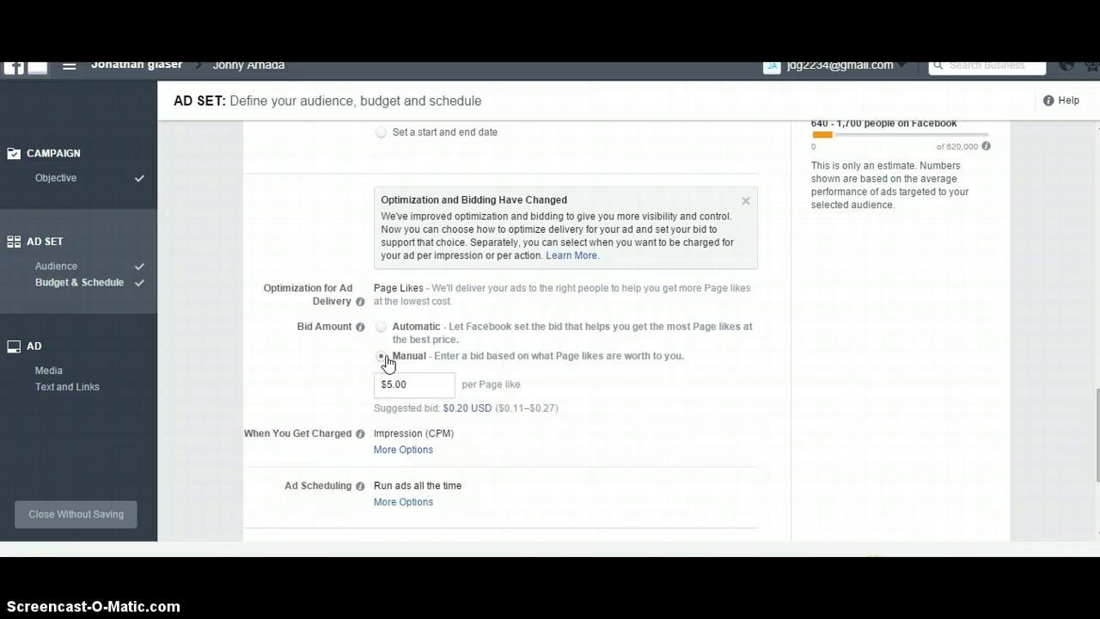
click(420, 385)
key(BackSpace)
key(BackSpace)
key(BackSpace)
key(BackSpace)
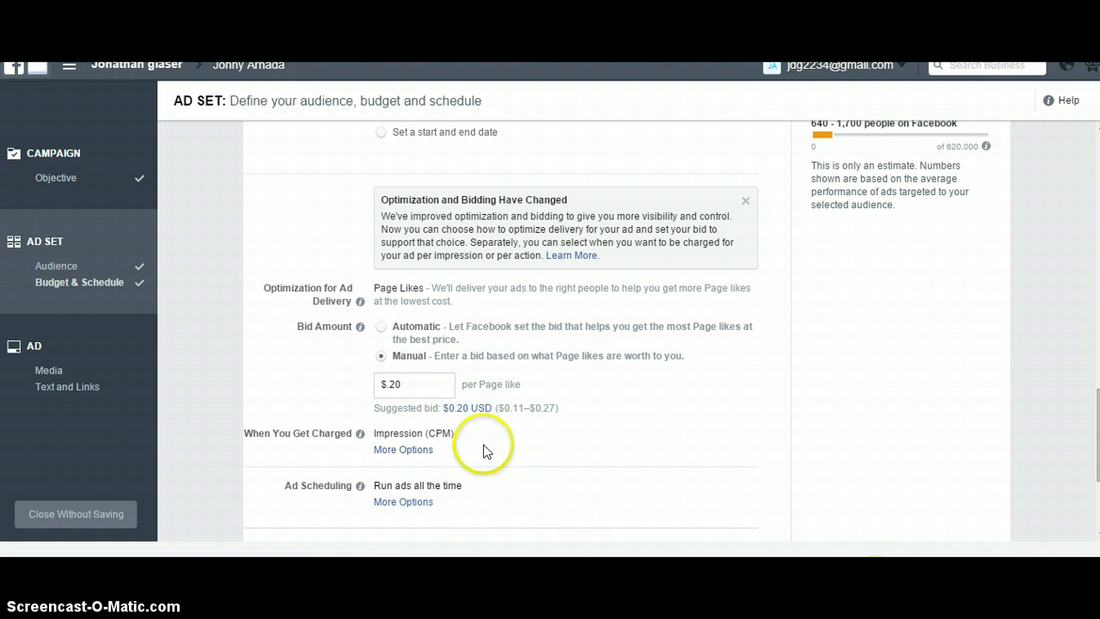
click(423, 452)
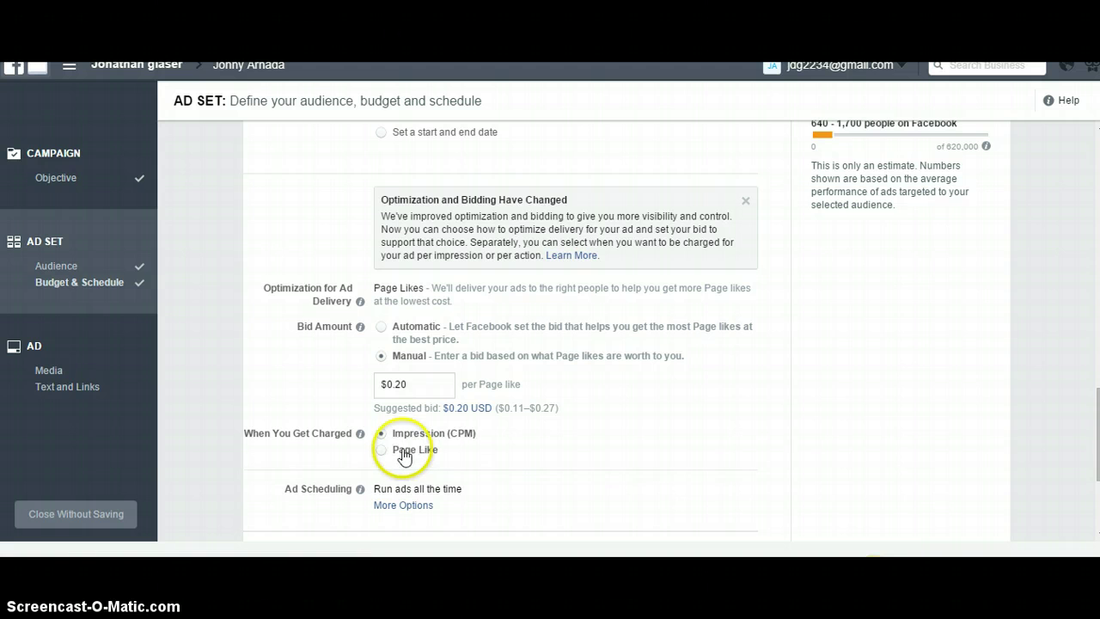
click(380, 451)
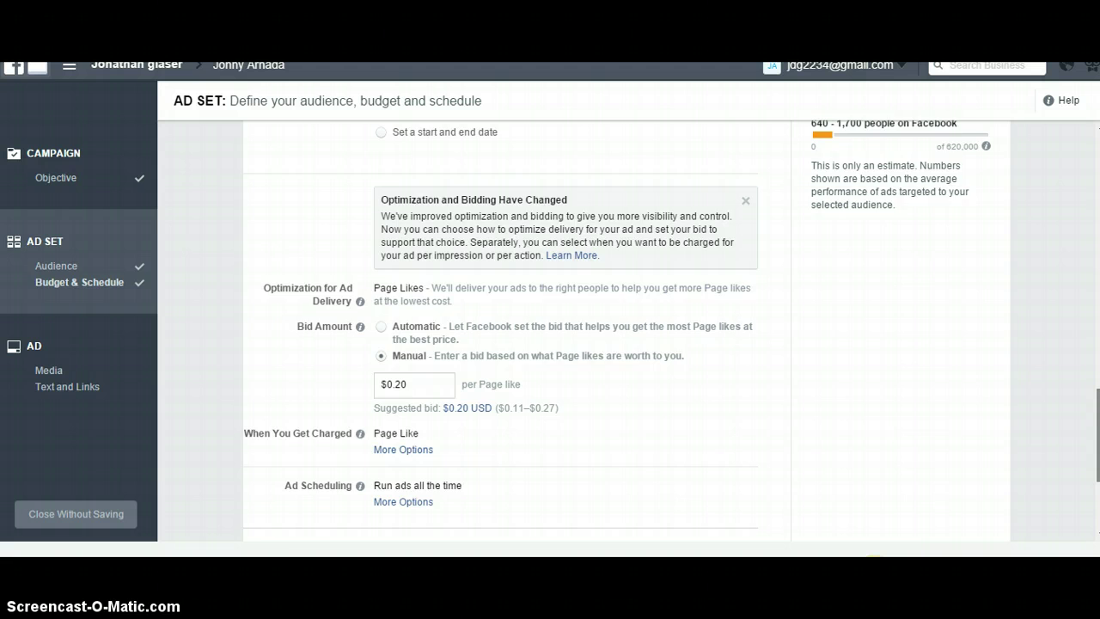
scroll(585, 331, down, 3)
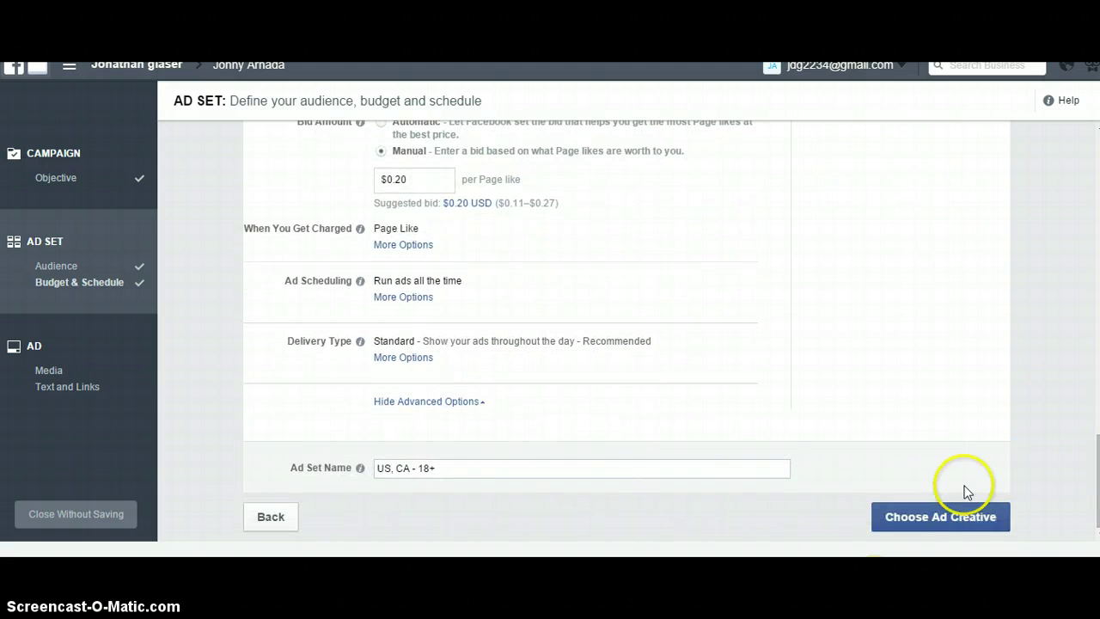
Step: Continue to the Choose Ad Creative stage of the campaign
click(961, 519)
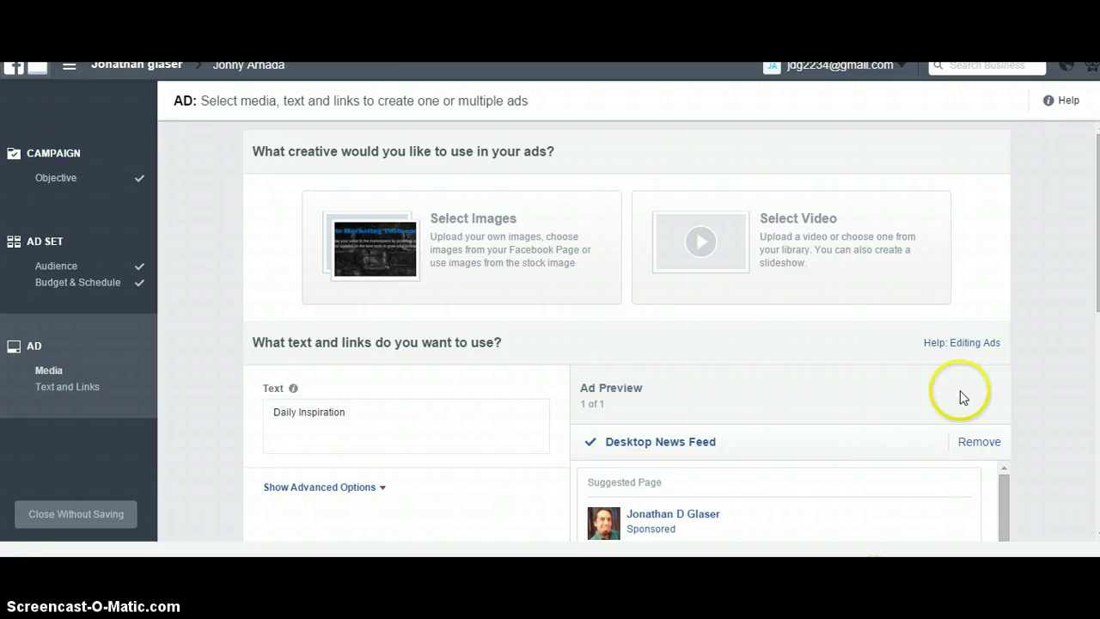
scroll(962, 398, down, 1)
scroll(628, 332, down, 3)
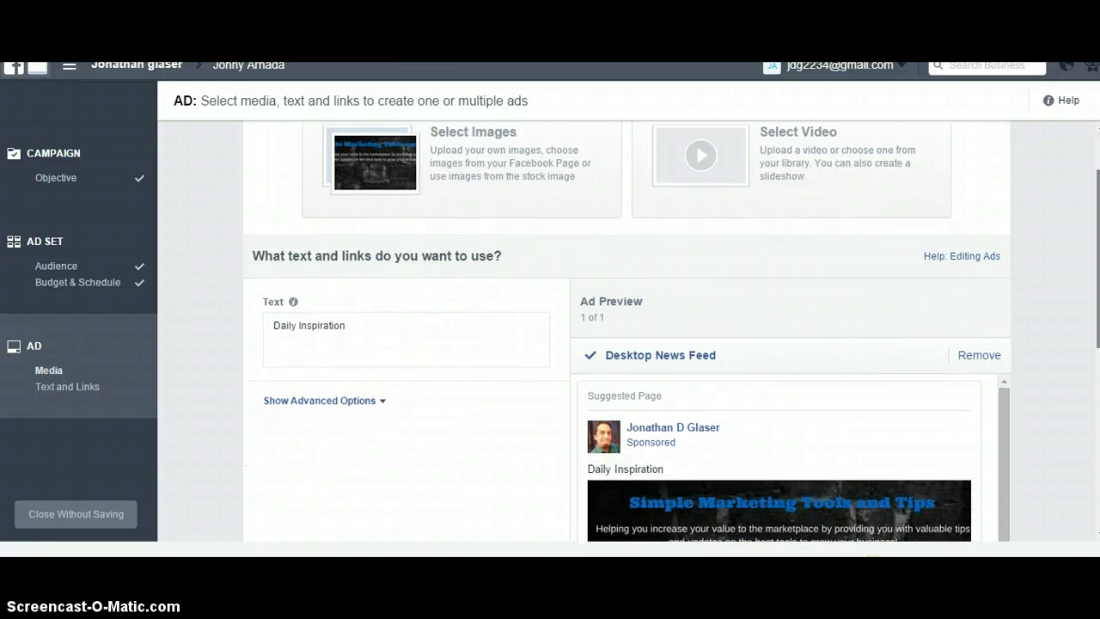
scroll(958, 375, down, 1)
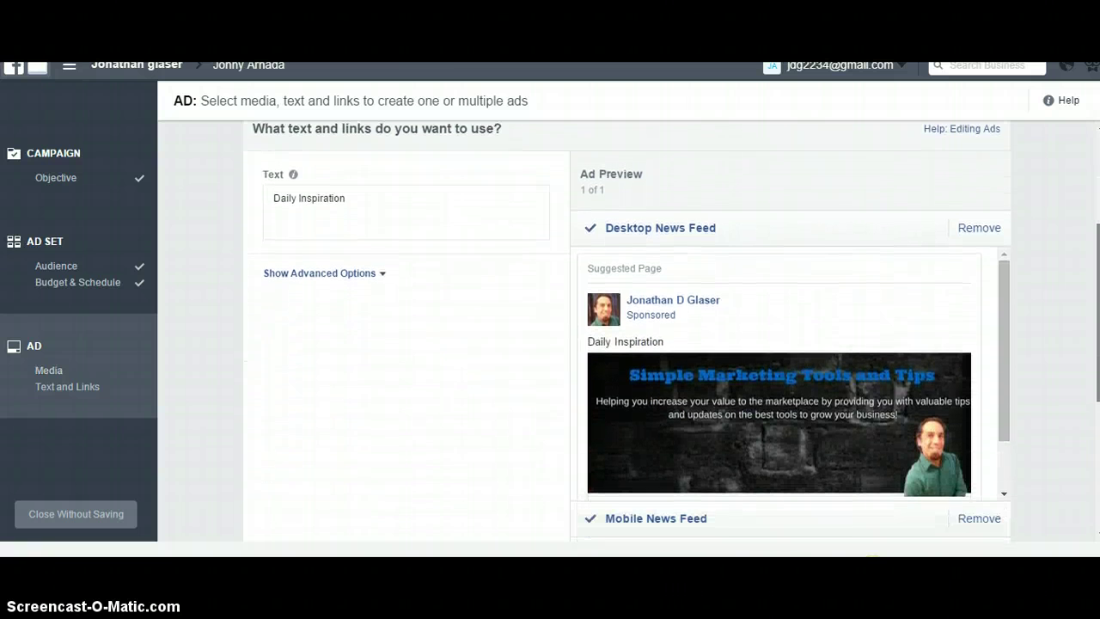
mouse_move(959, 375)
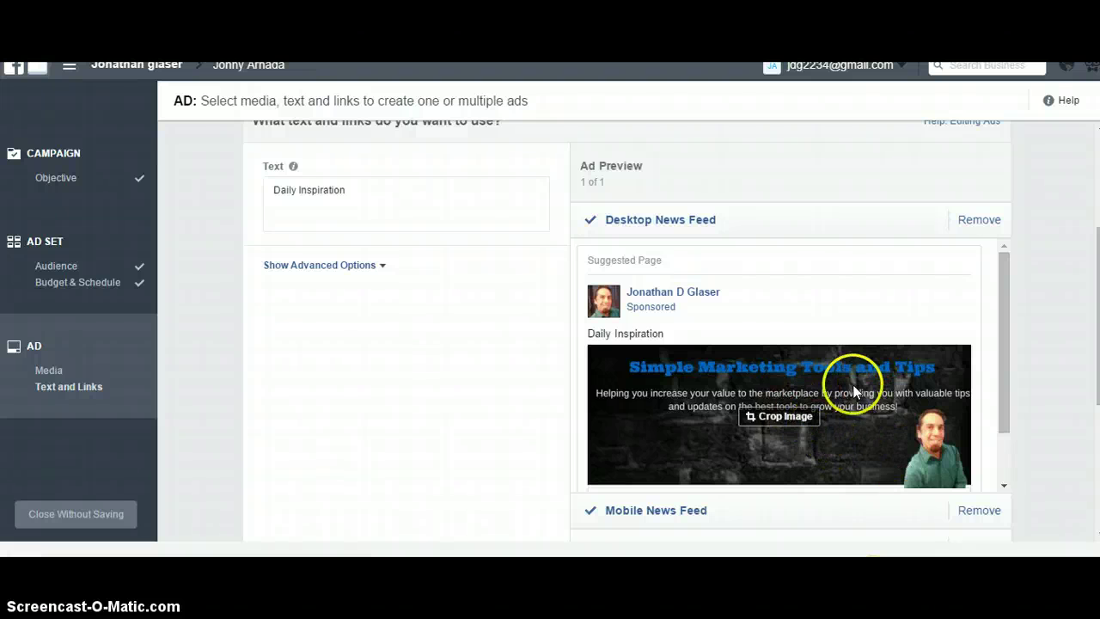
Step: Replace the Daily Inspiration ad text with 'howto make money online'
click(353, 192)
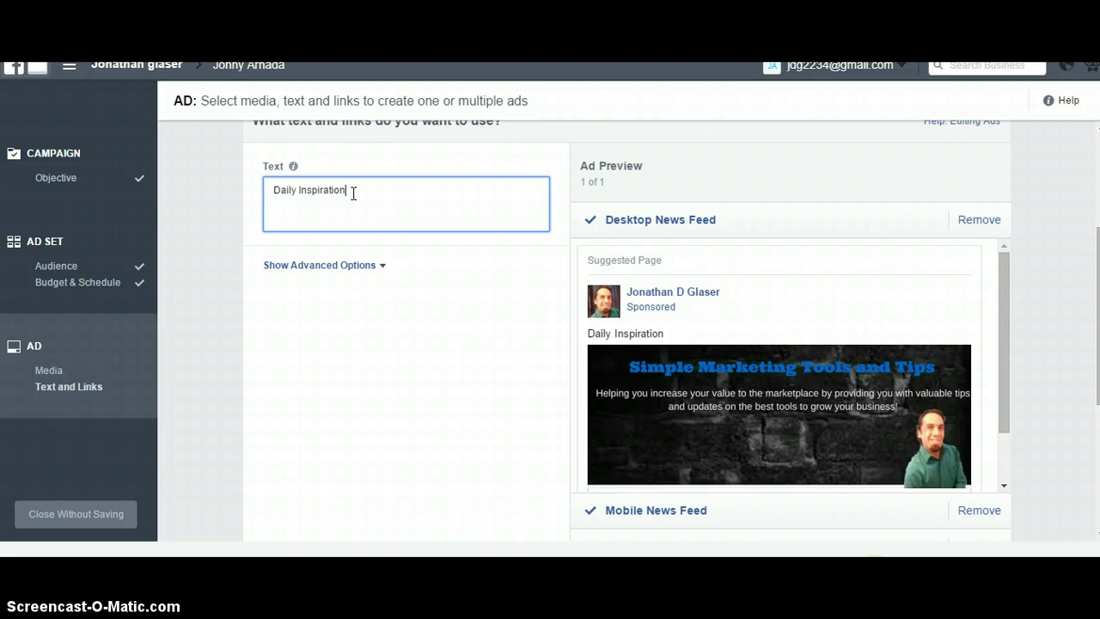
key(BackSpace)
key(BackSpace)
key(BackSpace)
key(BackSpace)
key(BackSpace)
key(BackSpace)
key(BackSpace)
key(BackSpace)
key(BackSpace)
key(BackSpace)
key(BackSpace)
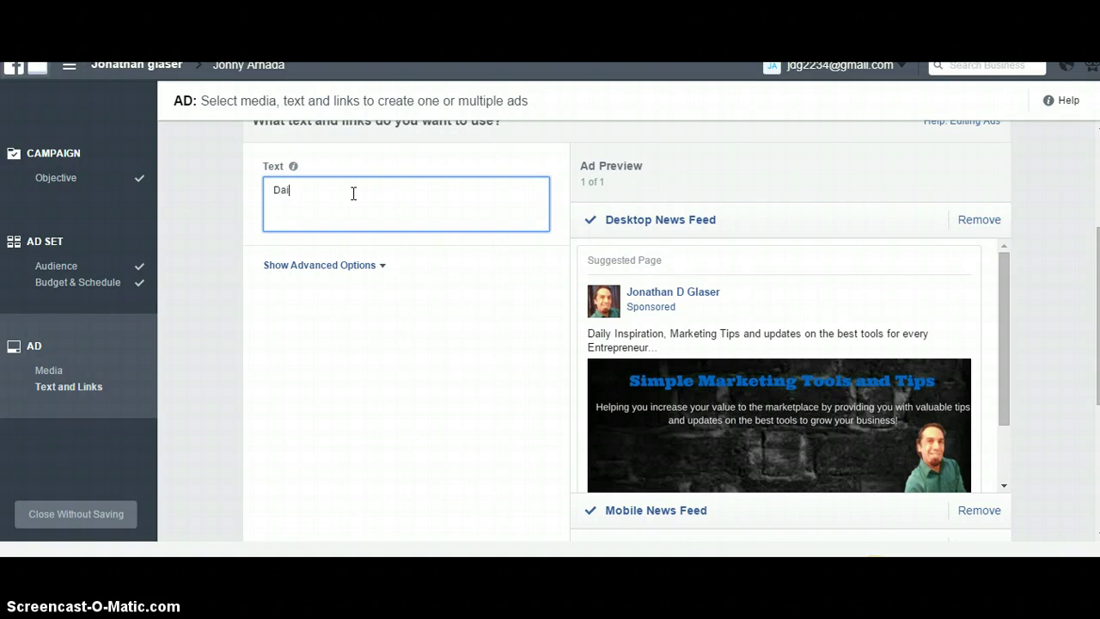
text(Daily ins)
text(i)
key(BackSpace)
key(BackSpace)
key(BackSpace)
key(BackSpace)
key(BackSpace)
key(BackSpace)
key(BackSpace)
key(BackSpace)
key(BackSpace)
key(BackSpace)
text(howto make moenney online)
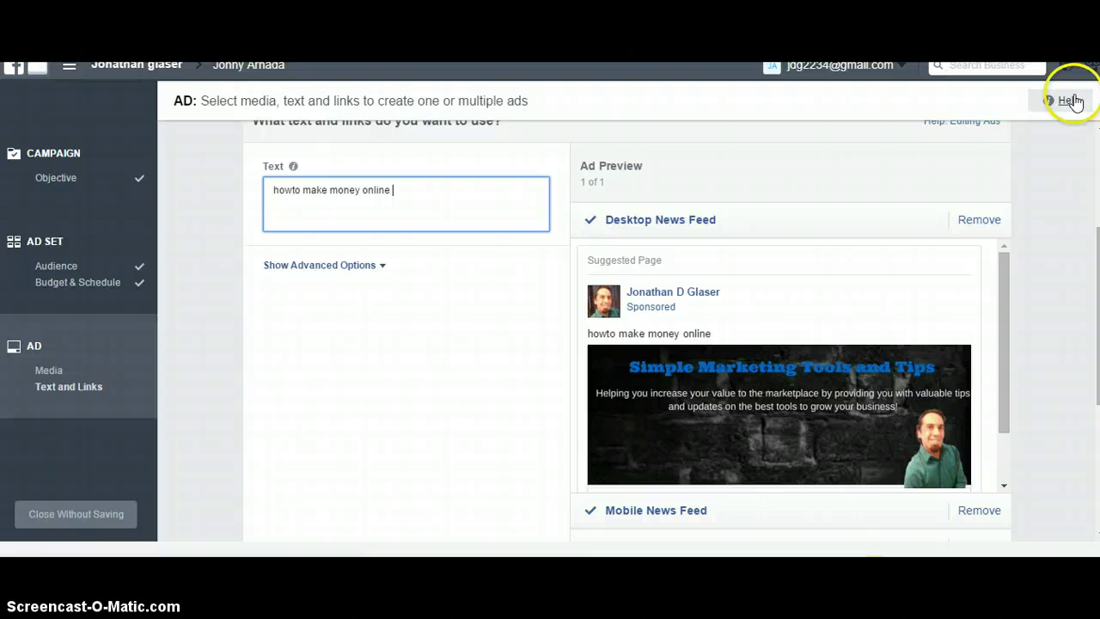
scroll(628, 327, down, 1)
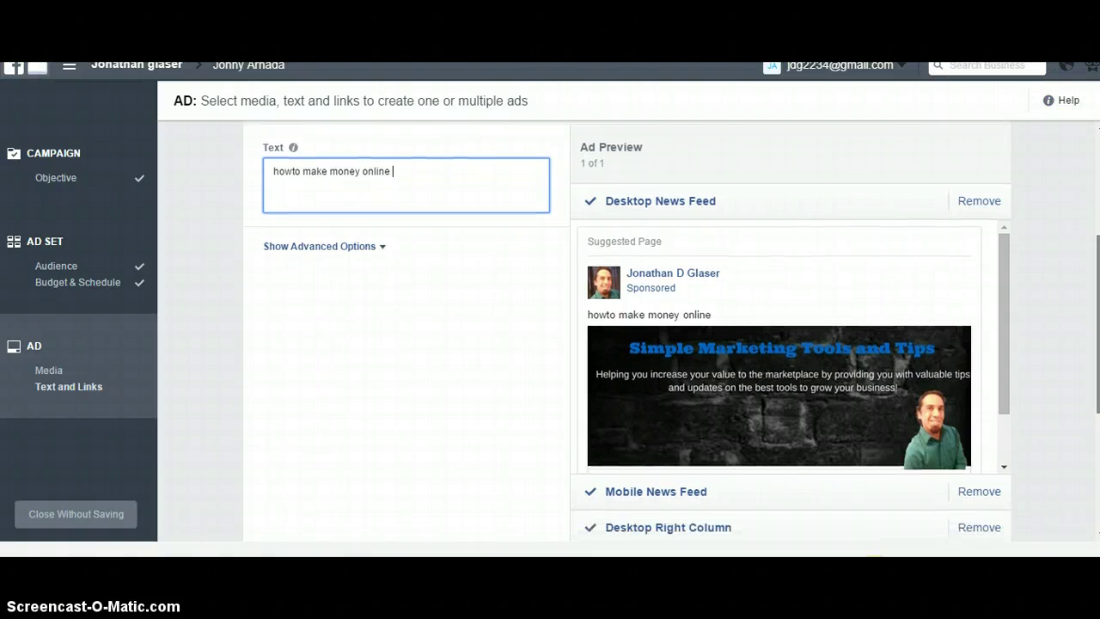
scroll(628, 326, down, 1)
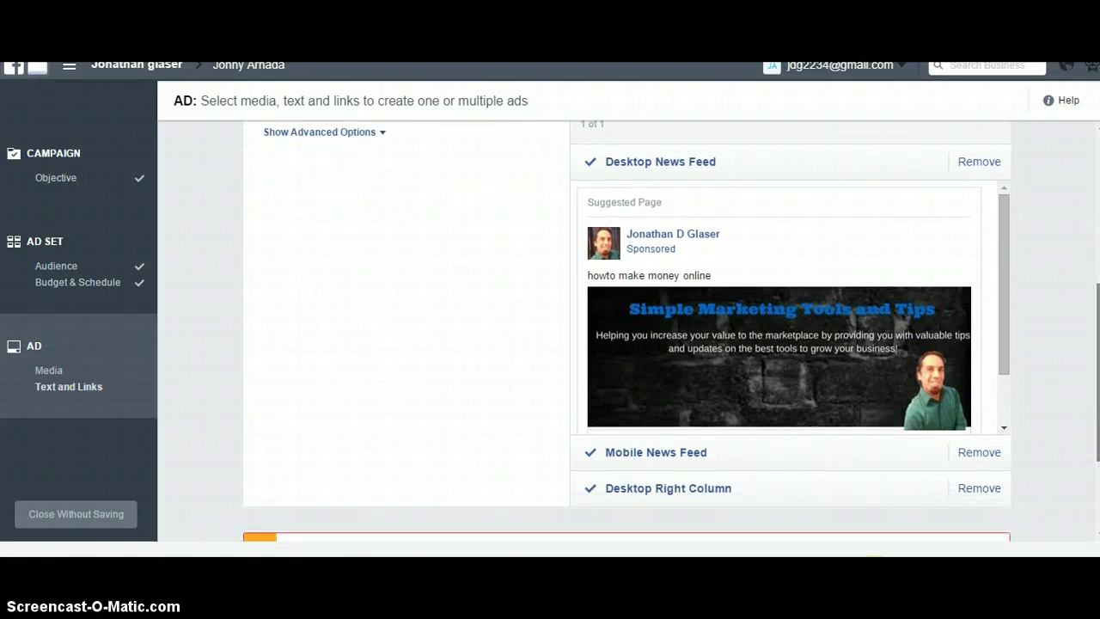
scroll(627, 326, down, 3)
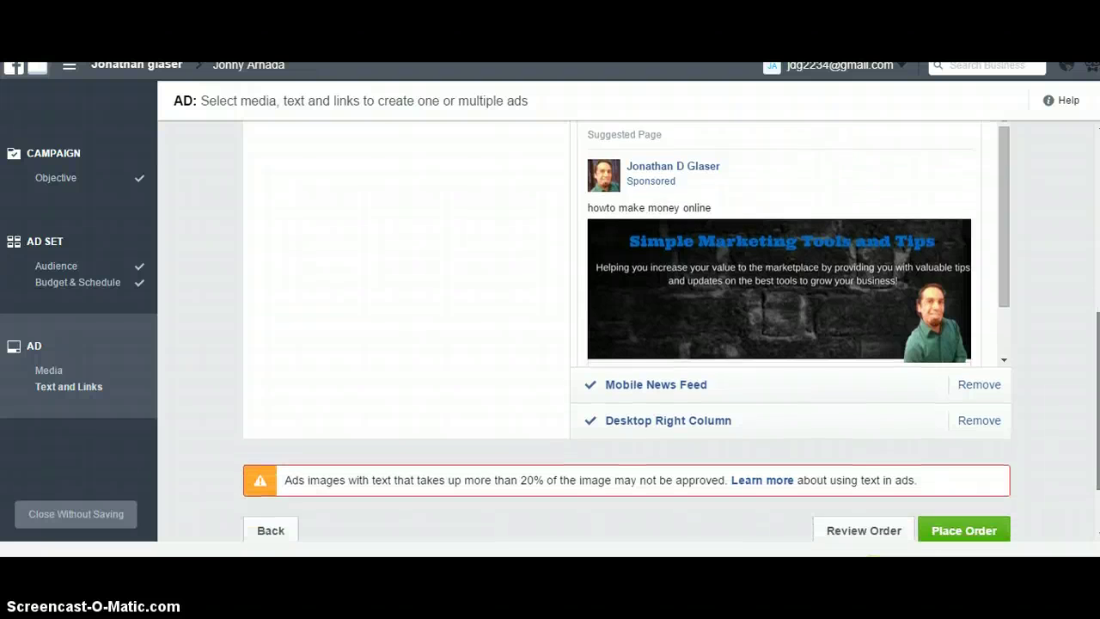